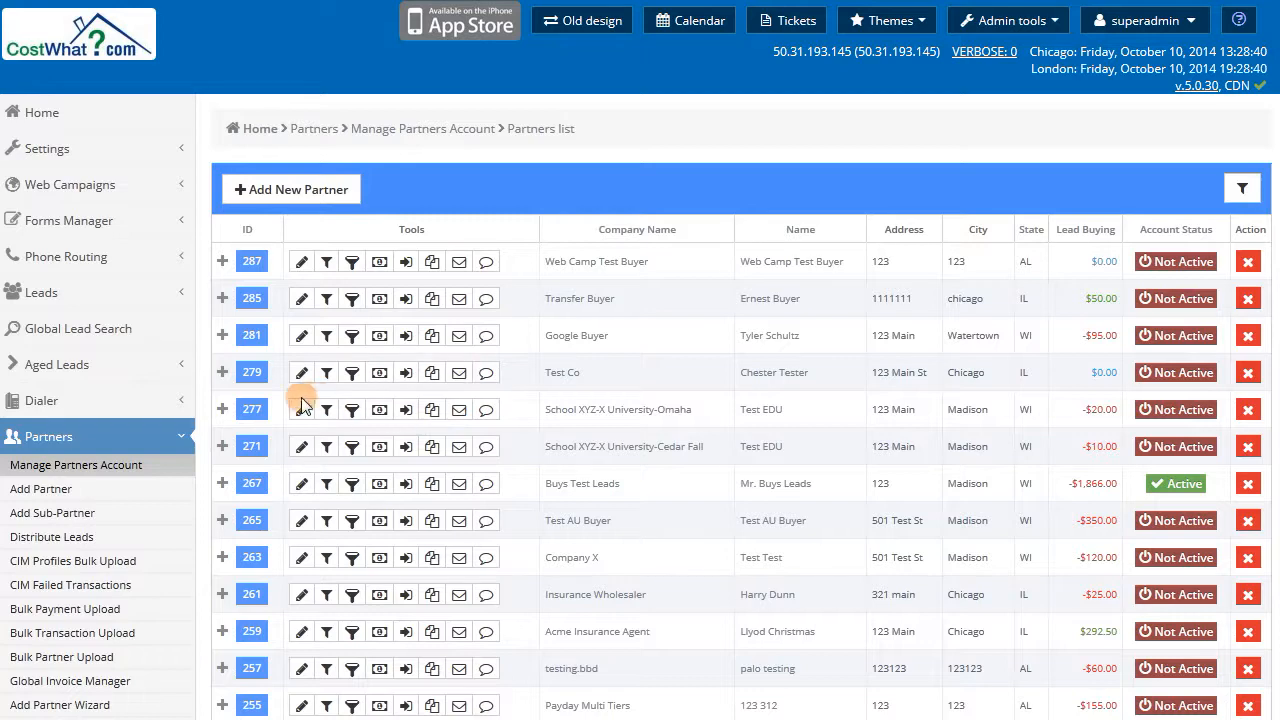
Open the Test Co partner (ID 279) and review its Account Information settings, from delivery options to partner groups and labels.
{"action": "left_click", "coordinate": [252, 375]}
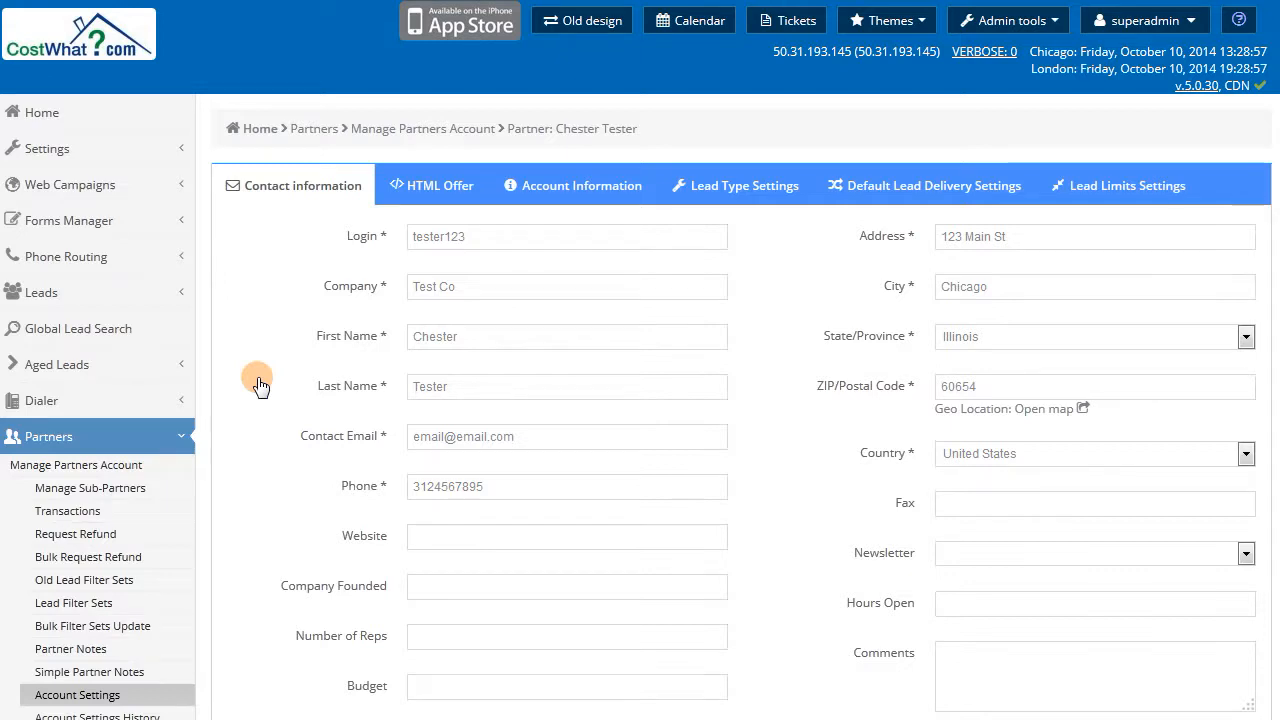
{"action": "left_click", "coordinate": [594, 197]}
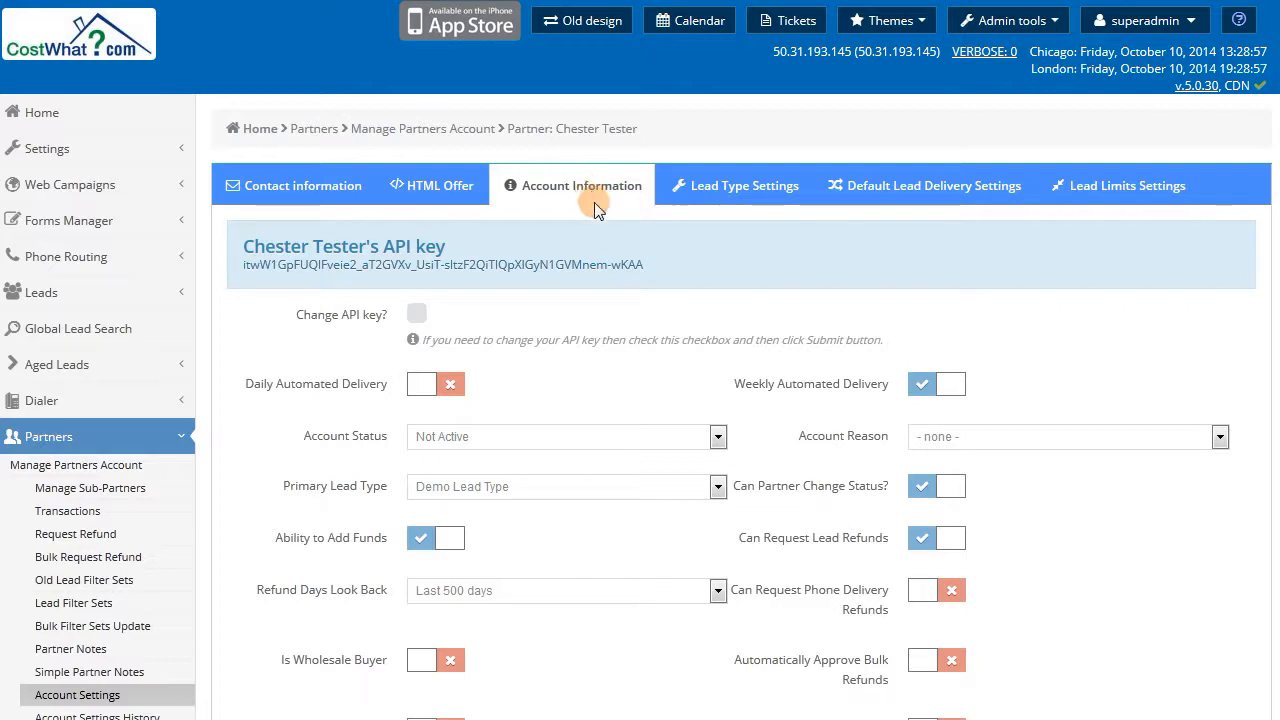
{"action": "scroll", "coordinate": [638, 270], "scroll_direction": "down", "scroll_amount": 2}
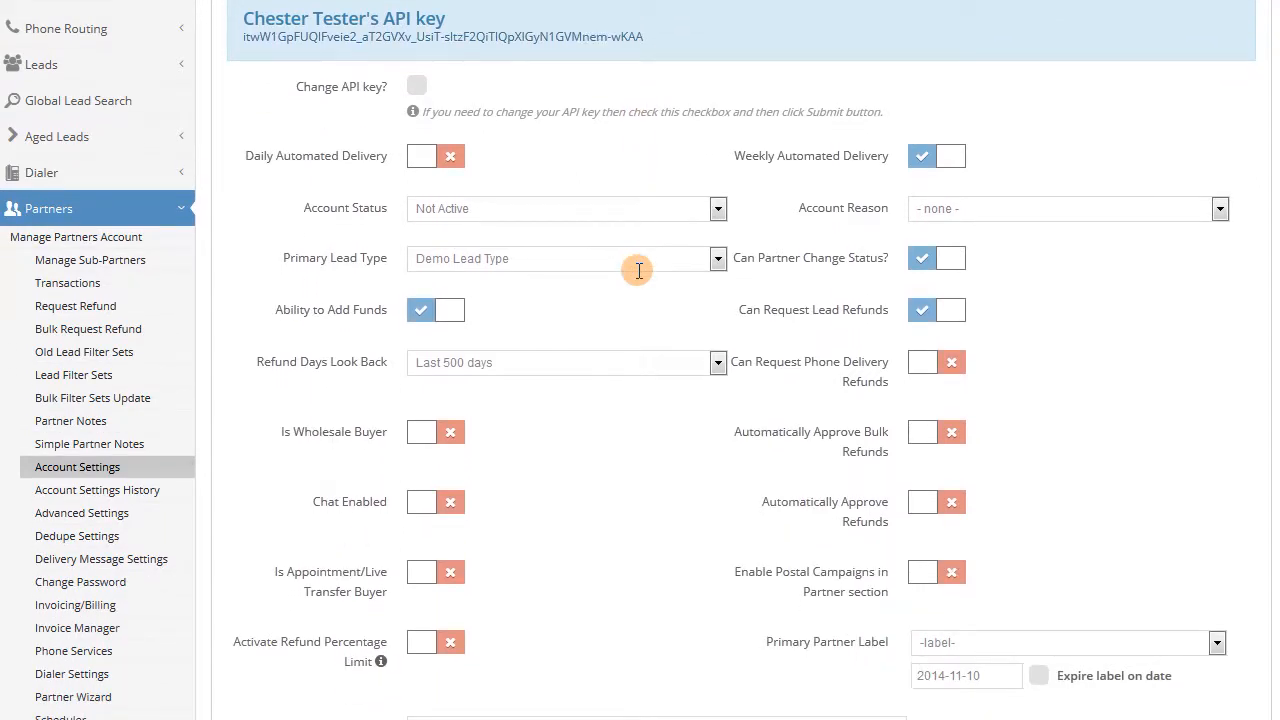
{"action": "scroll", "coordinate": [643, 293], "scroll_direction": "down", "scroll_amount": 1}
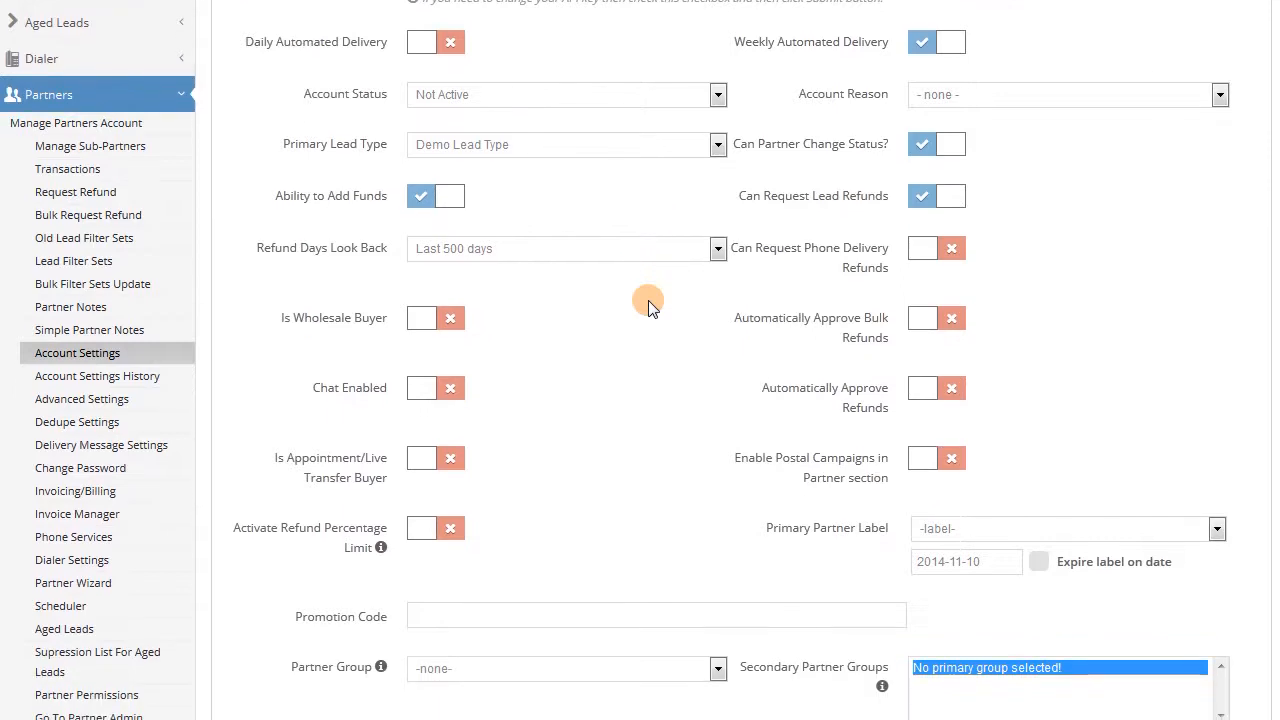
{"action": "scroll", "coordinate": [648, 303], "scroll_direction": "down", "scroll_amount": 2}
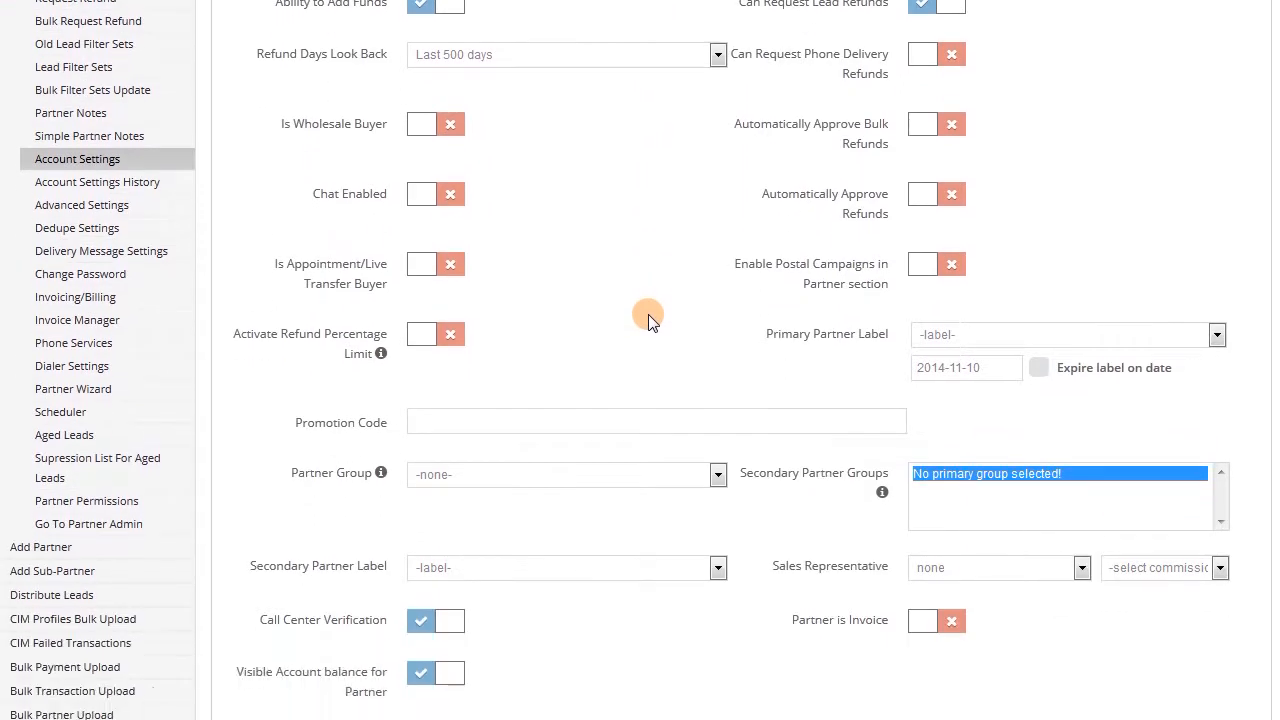
{"action": "scroll", "coordinate": [648, 318], "scroll_direction": "up", "scroll_amount": 1}
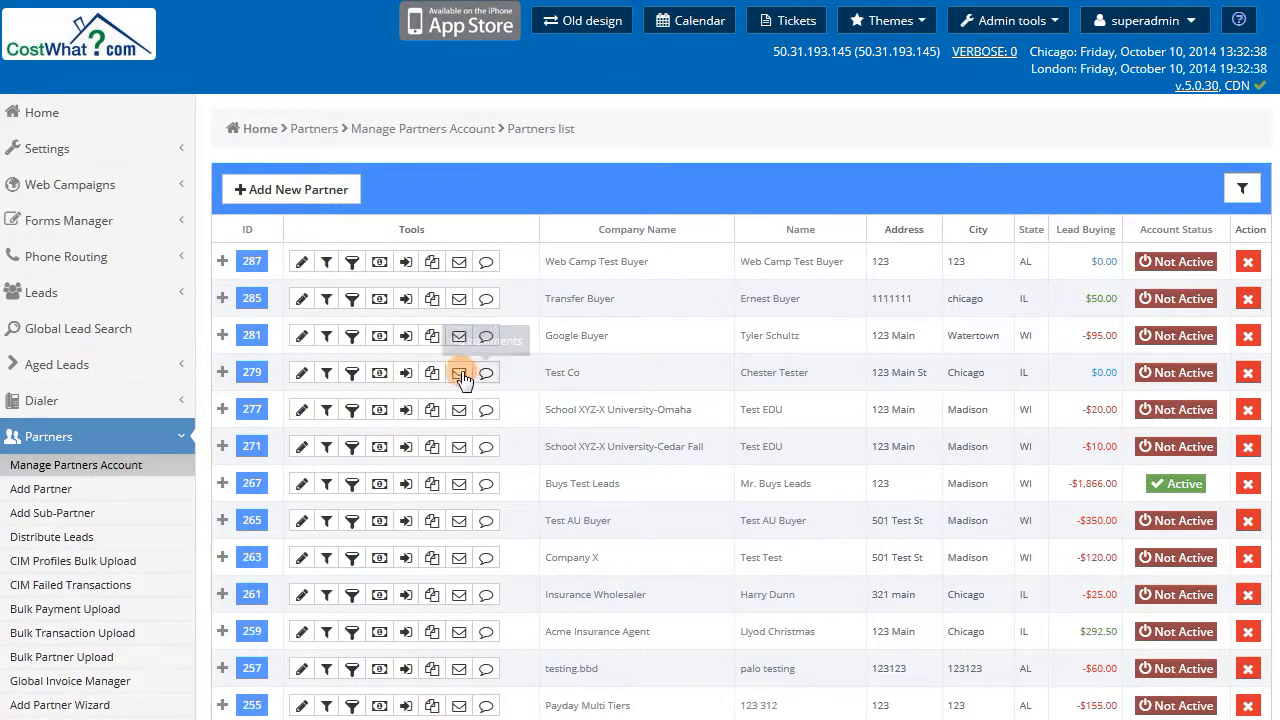
Open the lead filter sets of the Test Co partner from the partners list and look through them.
{"action": "left_click", "coordinate": [326, 373]}
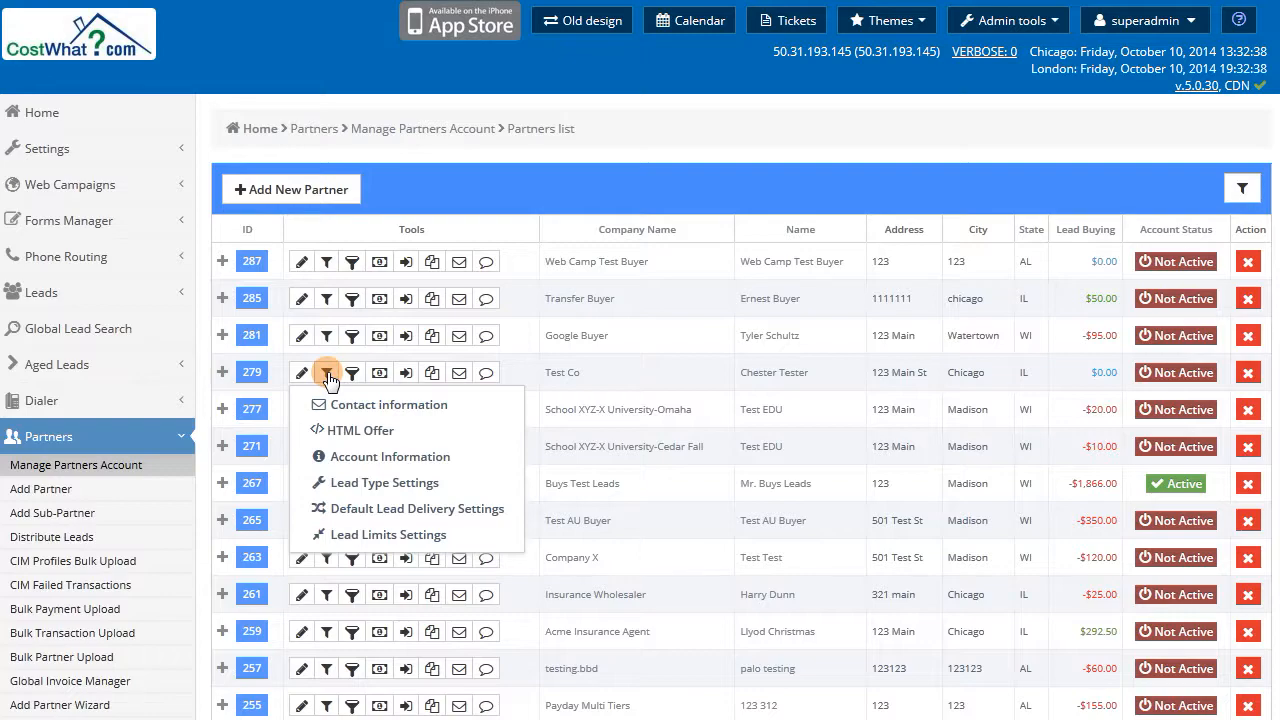
{"action": "left_click", "coordinate": [328, 376]}
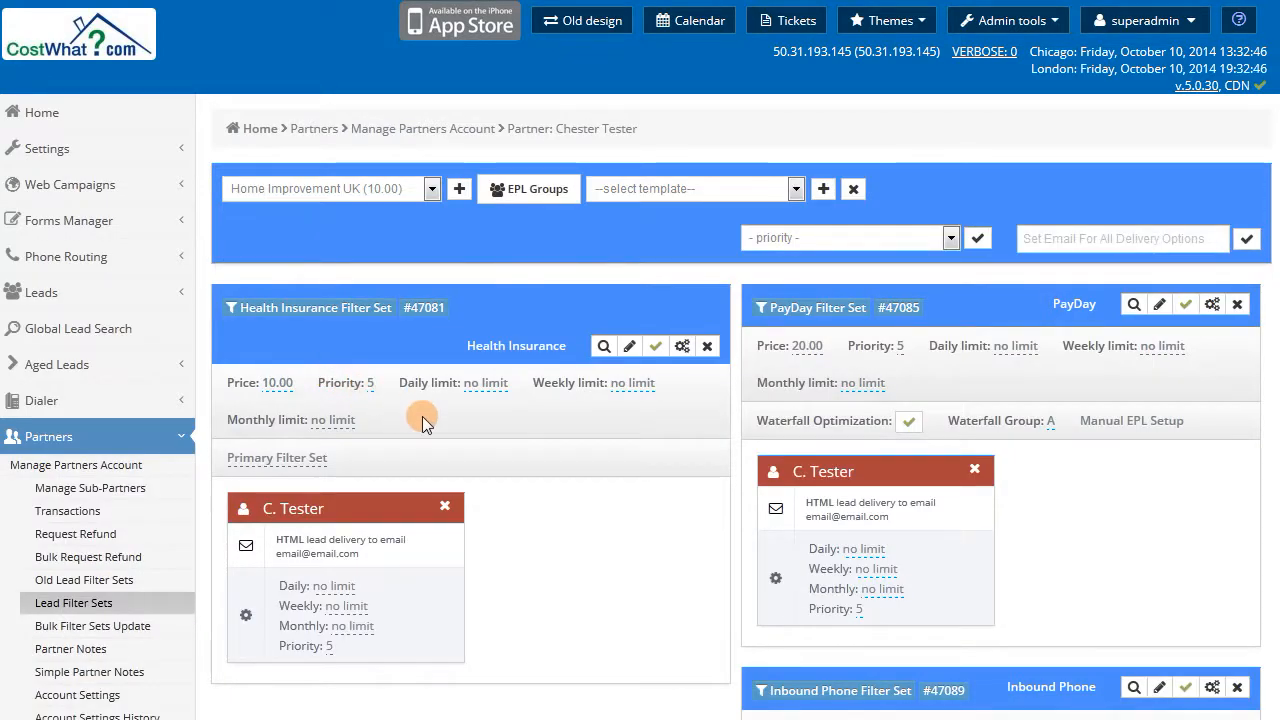
{"action": "scroll", "coordinate": [573, 495], "scroll_direction": "down", "scroll_amount": 5}
{"action": "scroll", "coordinate": [573, 495], "scroll_direction": "up", "scroll_amount": 5}
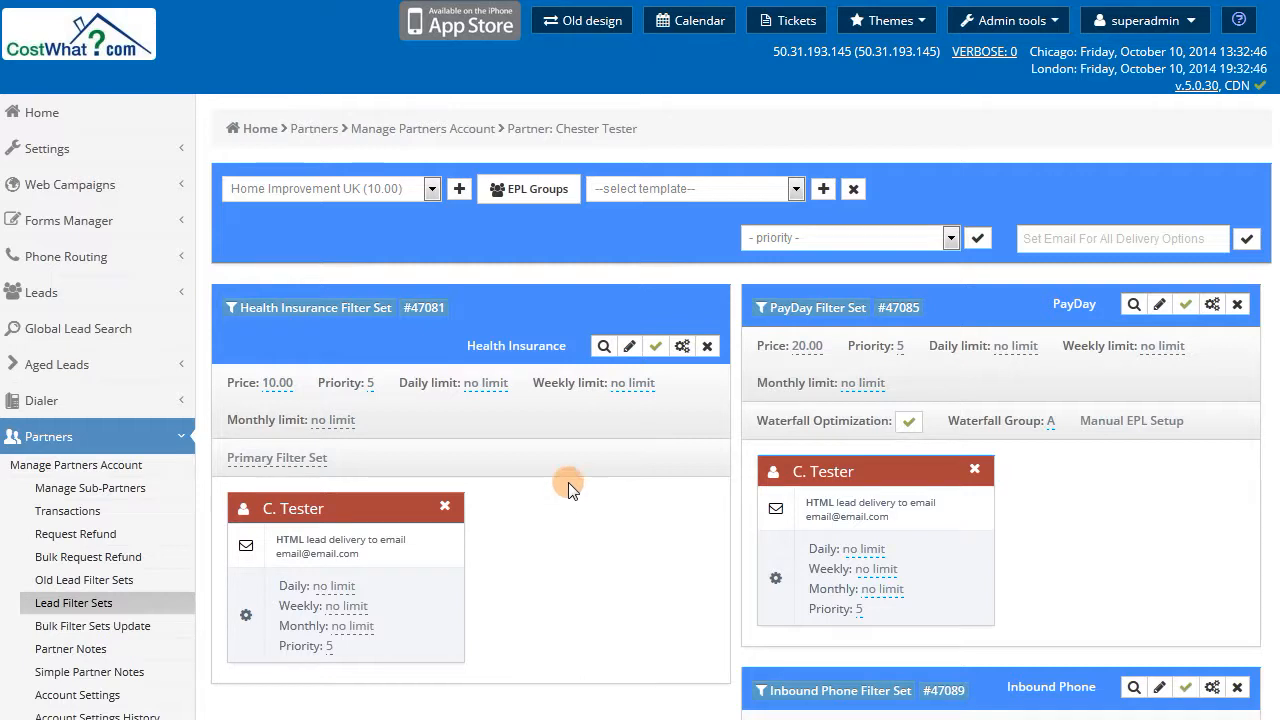
Start a new Home Improvement UK filter set and examine the delivery options available in its Lead Delivery Setup.
{"action": "left_click", "coordinate": [460, 195]}
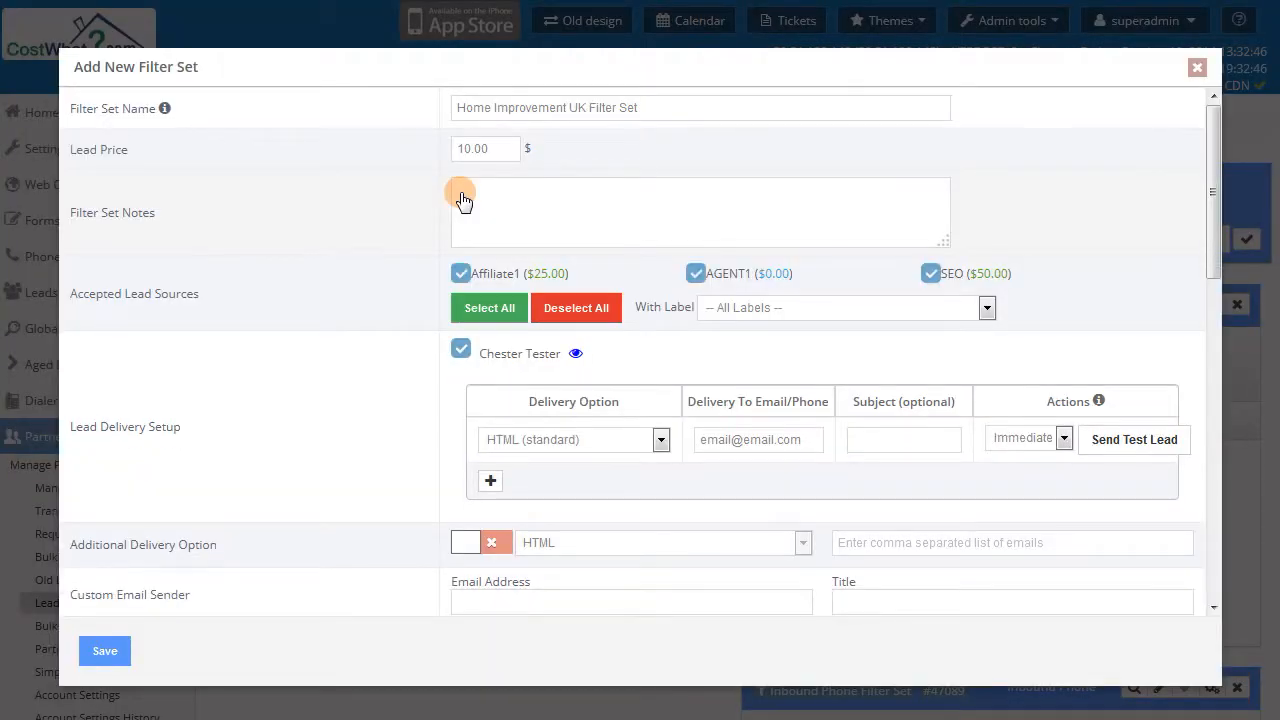
{"action": "scroll", "coordinate": [723, 344], "scroll_direction": "down", "scroll_amount": 3}
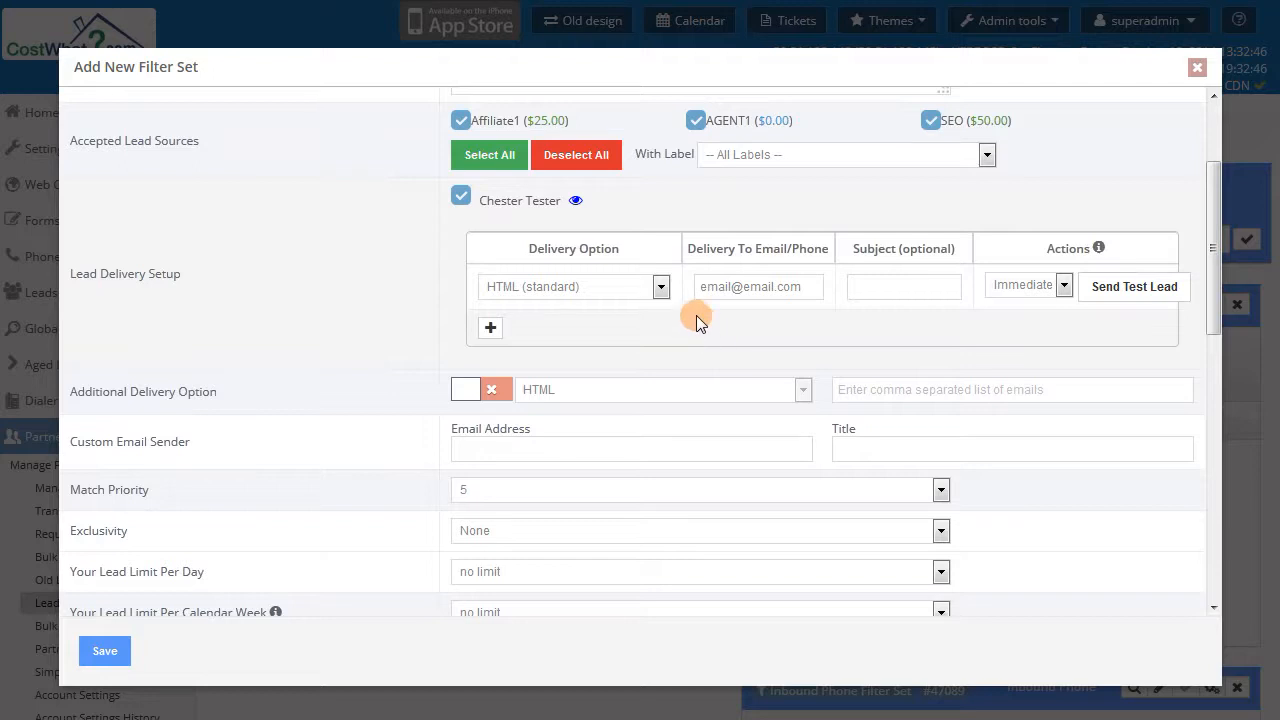
{"action": "left_click", "coordinate": [662, 288]}
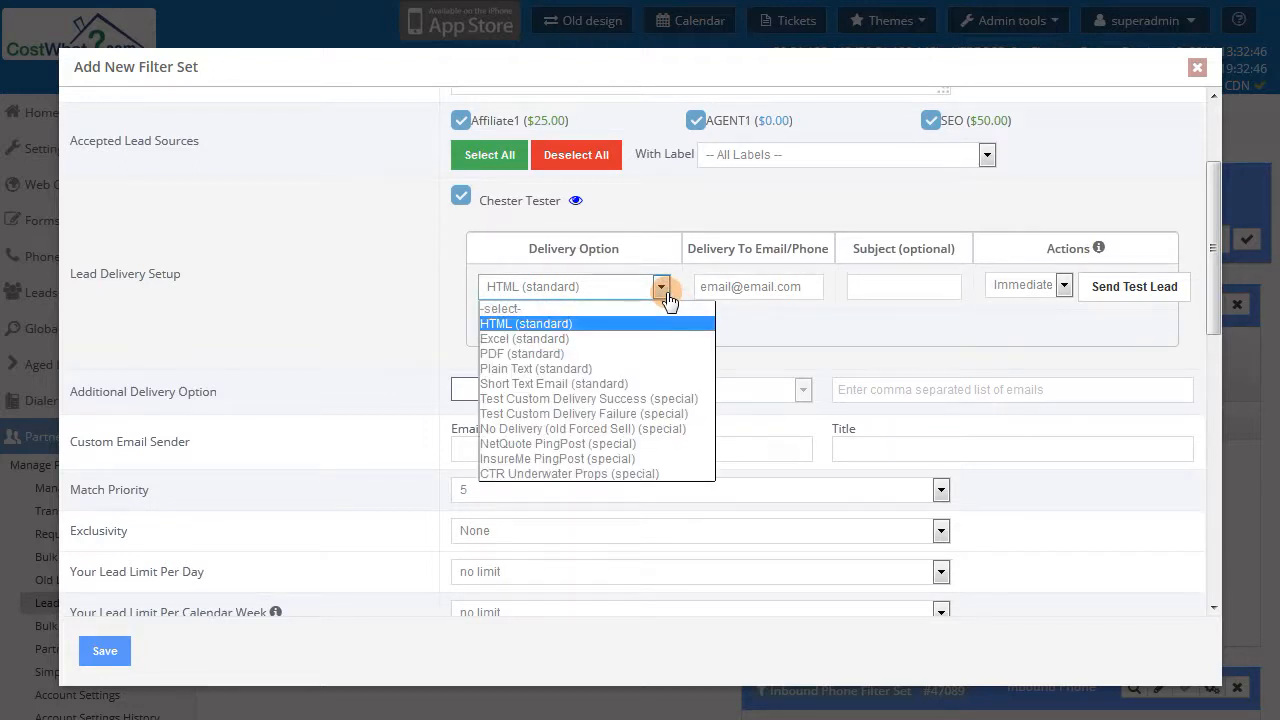
{"action": "left_click", "coordinate": [665, 293]}
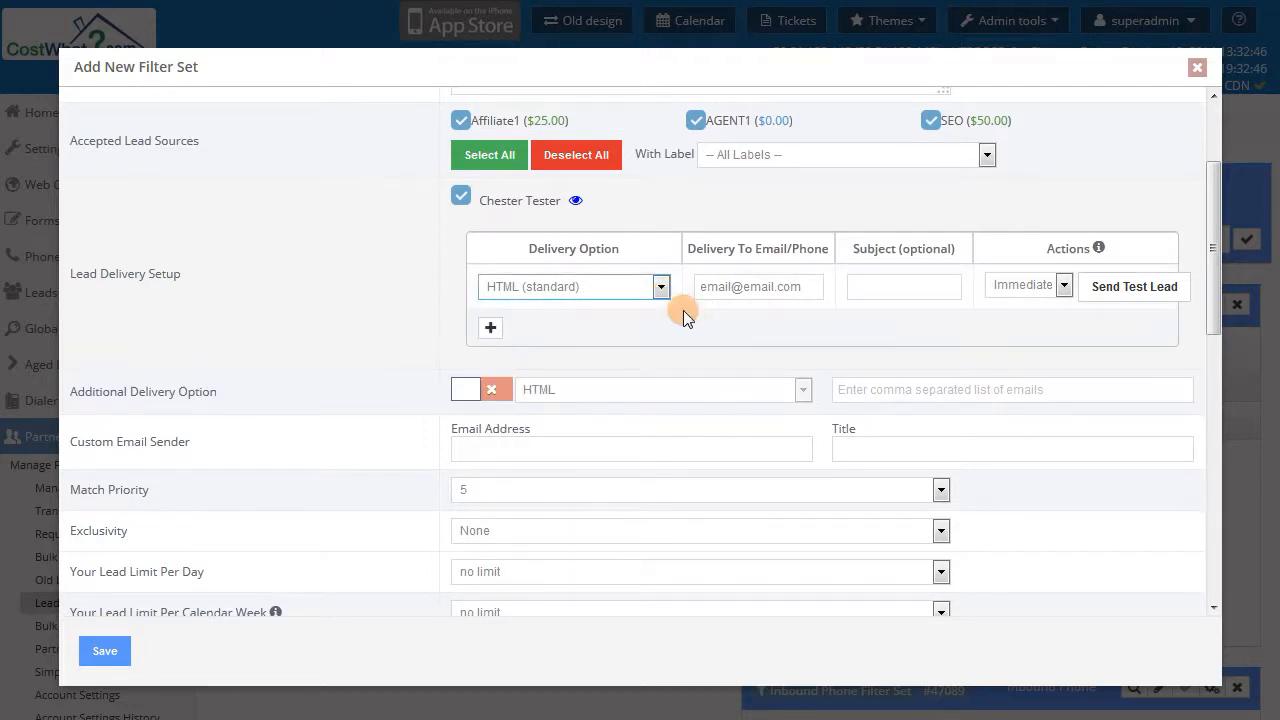
Examine the new filter set's daily lead limit, time zone, and accepted days and times.
{"action": "scroll", "coordinate": [692, 320], "scroll_direction": "down", "scroll_amount": 3}
{"action": "scroll", "coordinate": [696, 331], "scroll_direction": "down", "scroll_amount": 1}
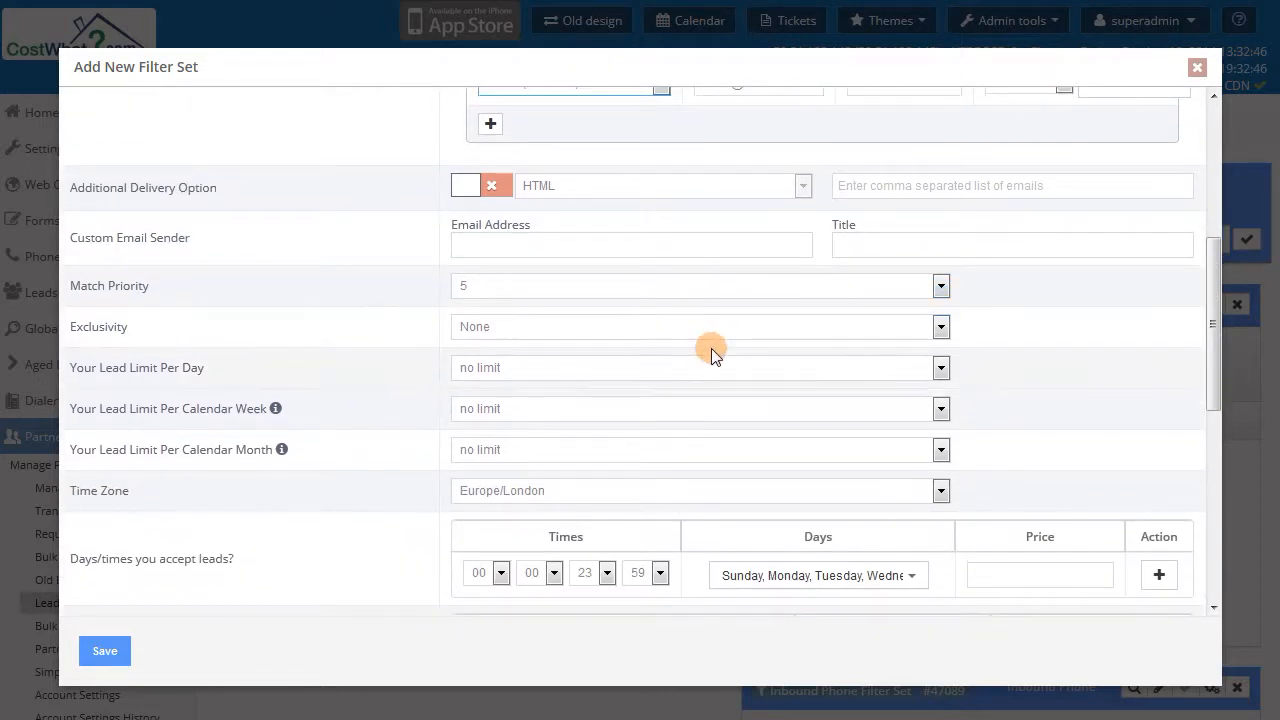
{"action": "left_click", "coordinate": [728, 368]}
{"action": "left_click", "coordinate": [729, 366]}
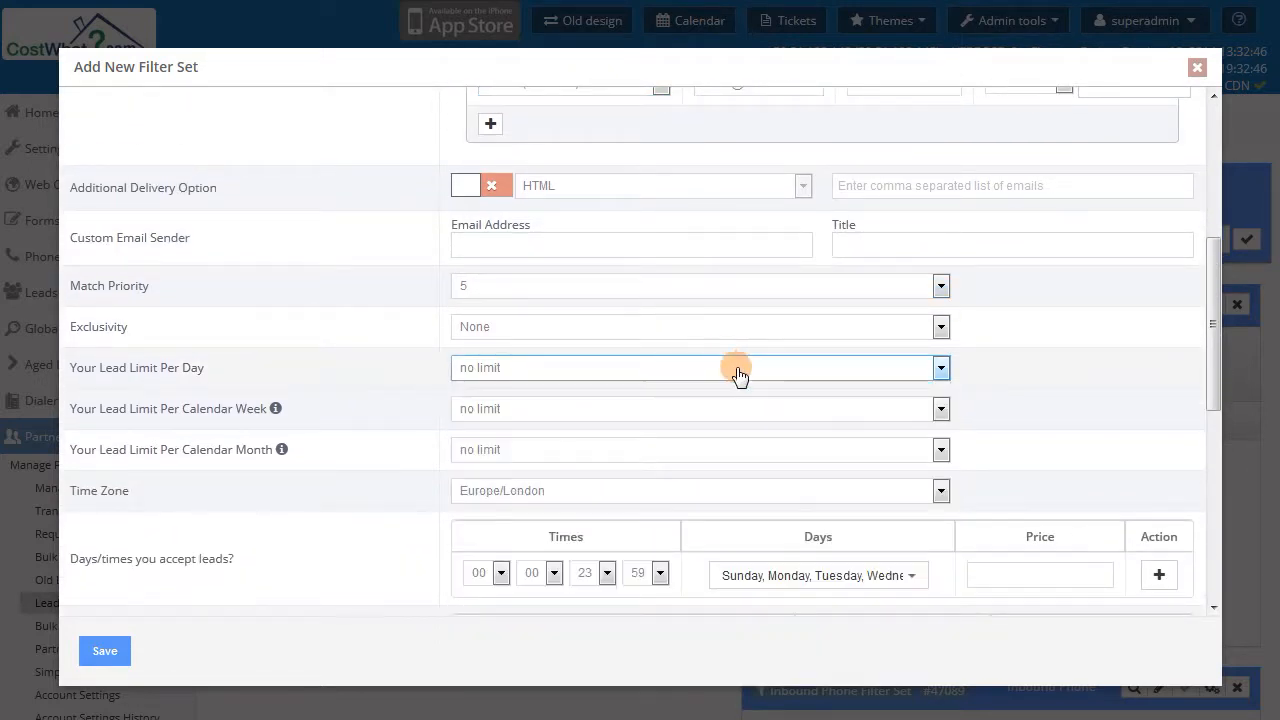
{"action": "scroll", "coordinate": [742, 372], "scroll_direction": "down", "scroll_amount": 2}
{"action": "left_click", "coordinate": [762, 388]}
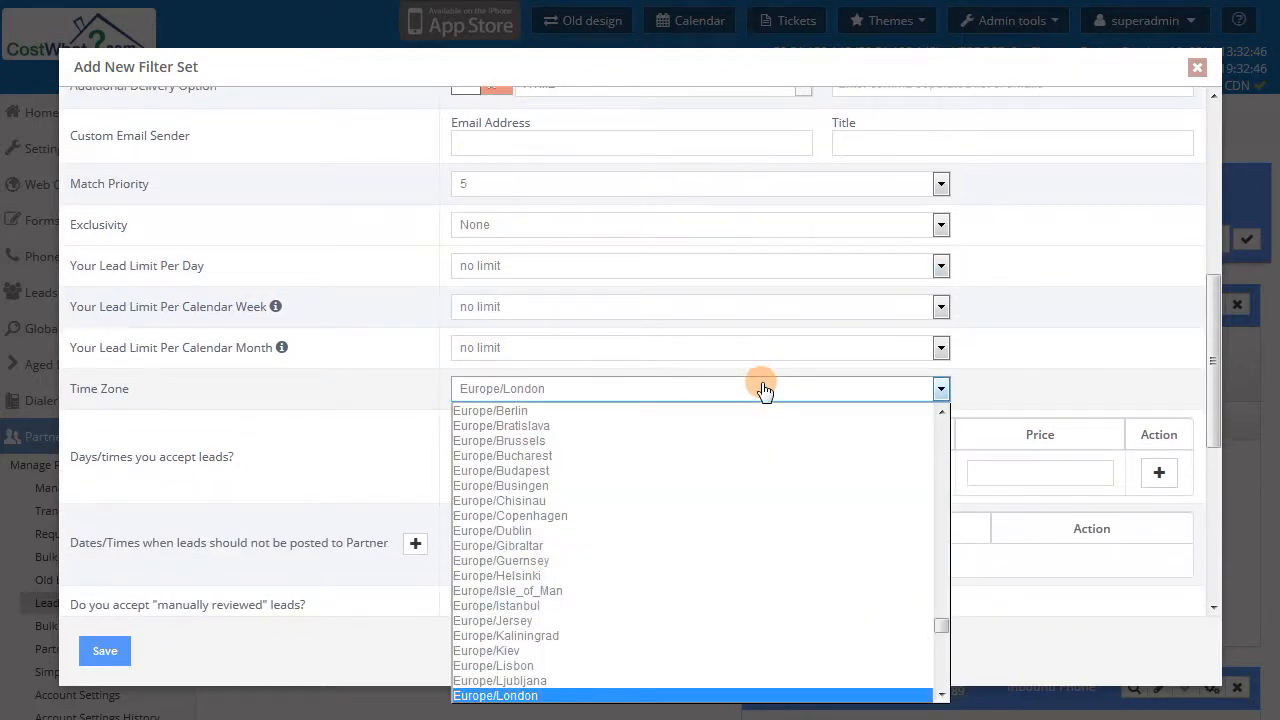
{"action": "left_click", "coordinate": [762, 388]}
{"action": "scroll", "coordinate": [801, 407], "scroll_direction": "down", "scroll_amount": 2}
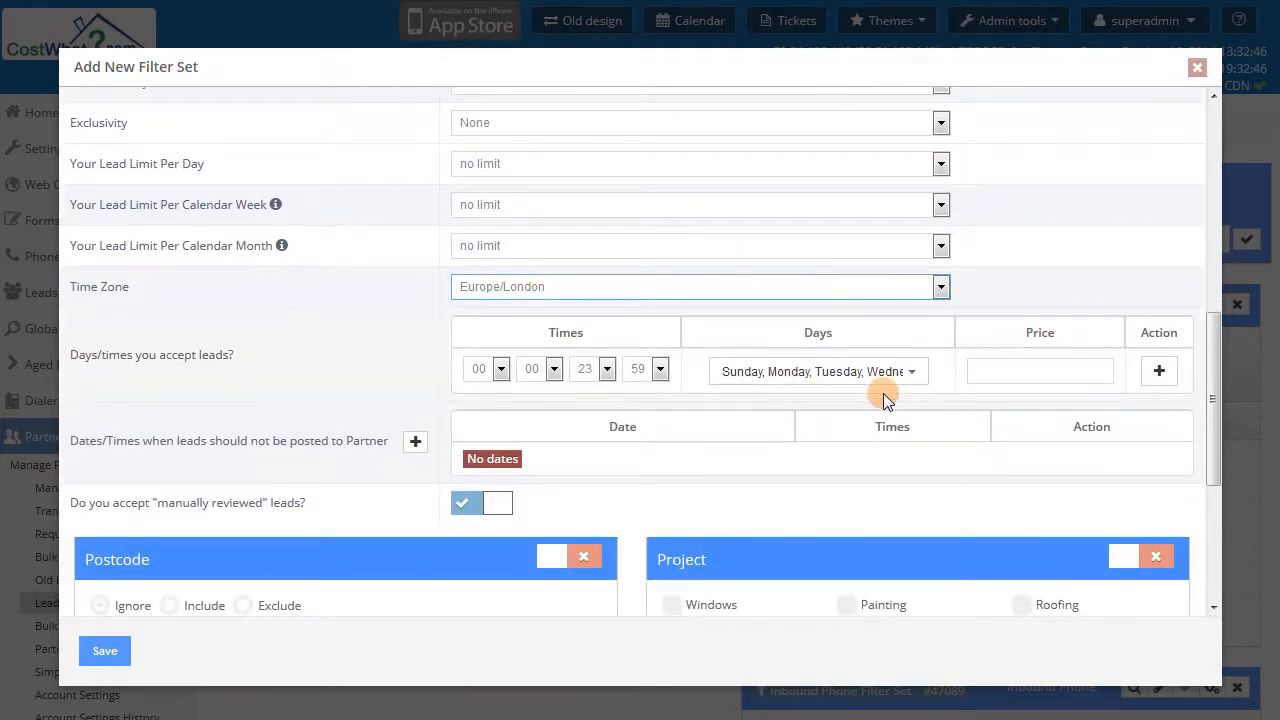
{"action": "left_click", "coordinate": [916, 380]}
{"action": "left_click", "coordinate": [916, 380]}
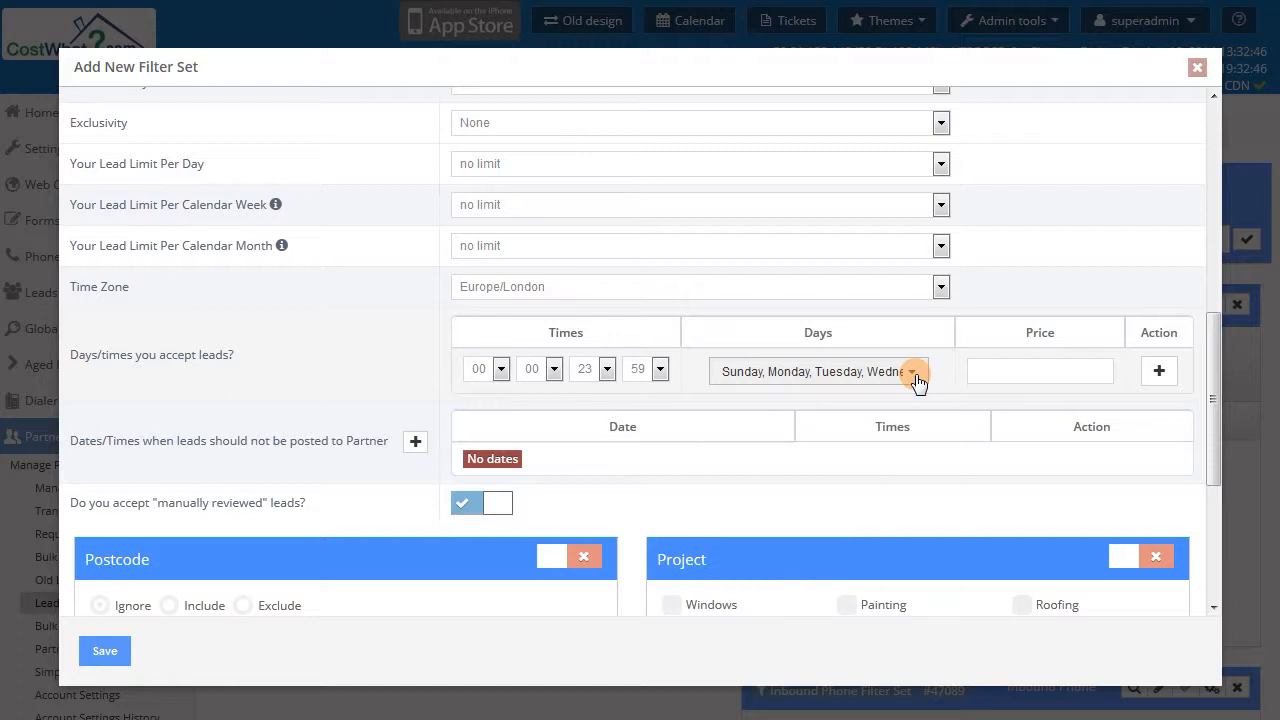
{"action": "scroll", "coordinate": [909, 380], "scroll_direction": "down", "scroll_amount": 5}
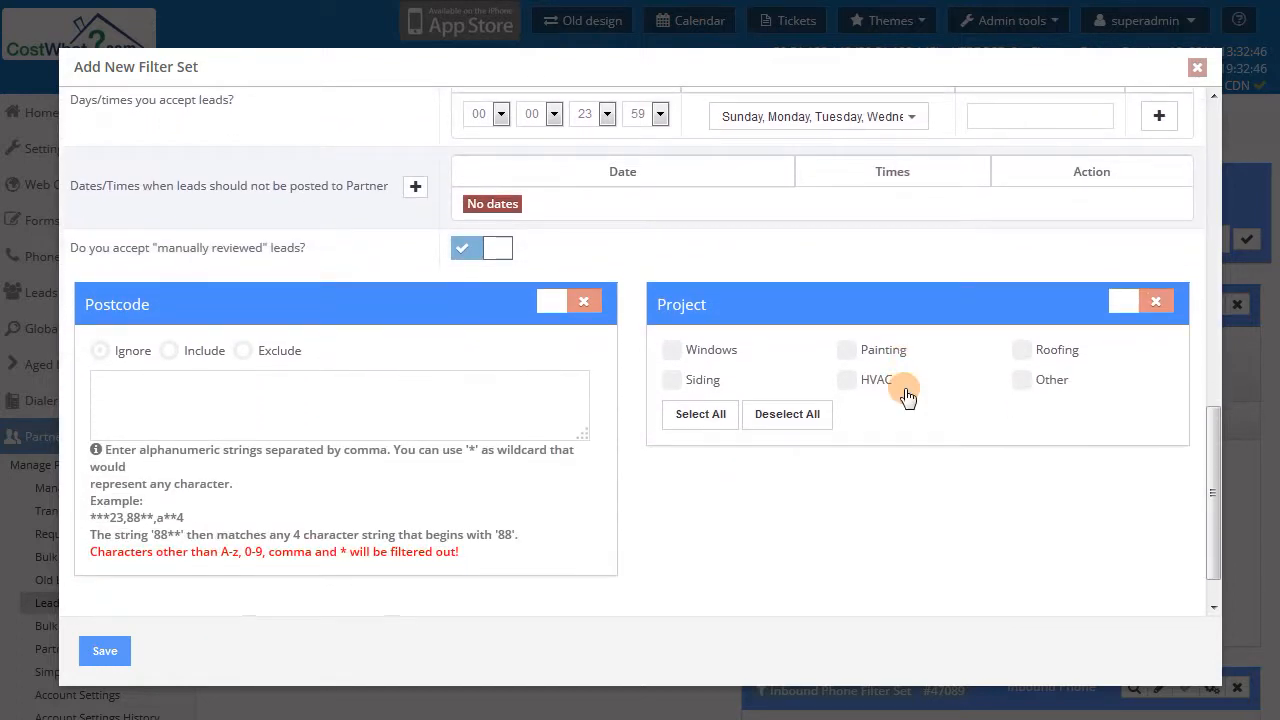
Enable the Project filter for Roofing in the new Home Improvement UK filter set and switch on the Postcode filter.
{"action": "left_click", "coordinate": [1121, 304]}
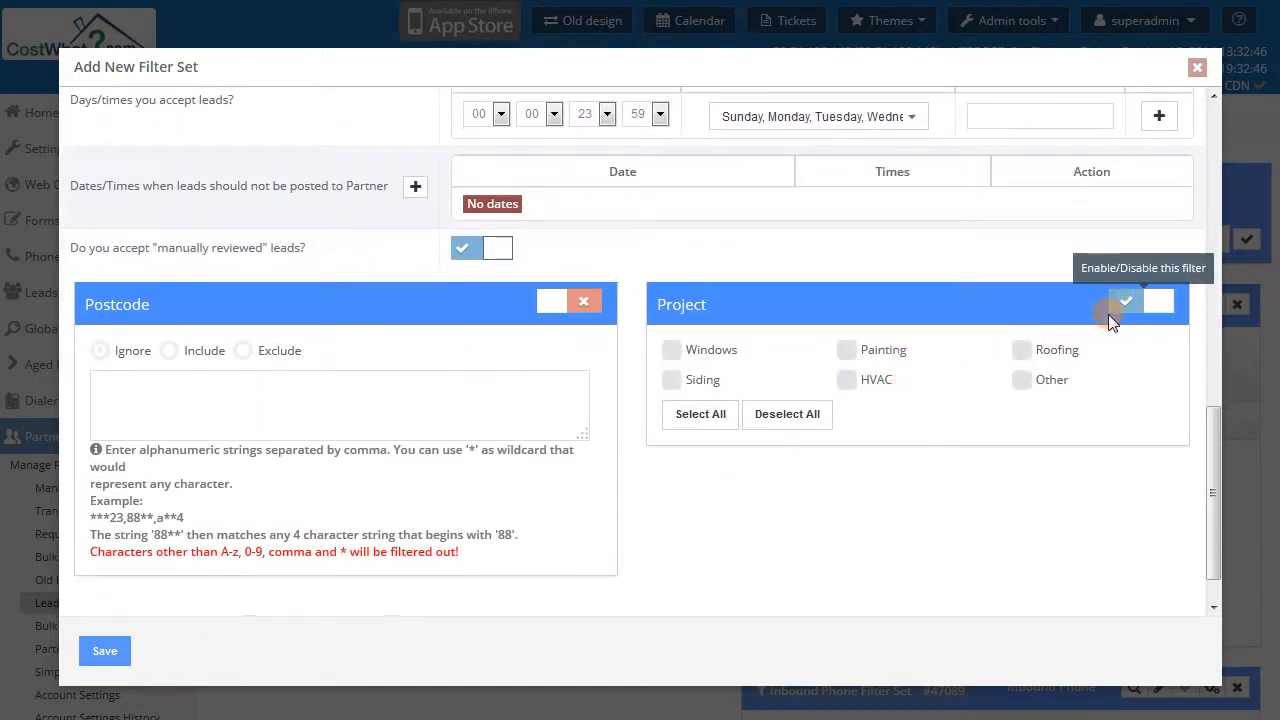
{"action": "left_click", "coordinate": [1021, 349]}
{"action": "scroll", "coordinate": [1065, 440], "scroll_direction": "down", "scroll_amount": 1}
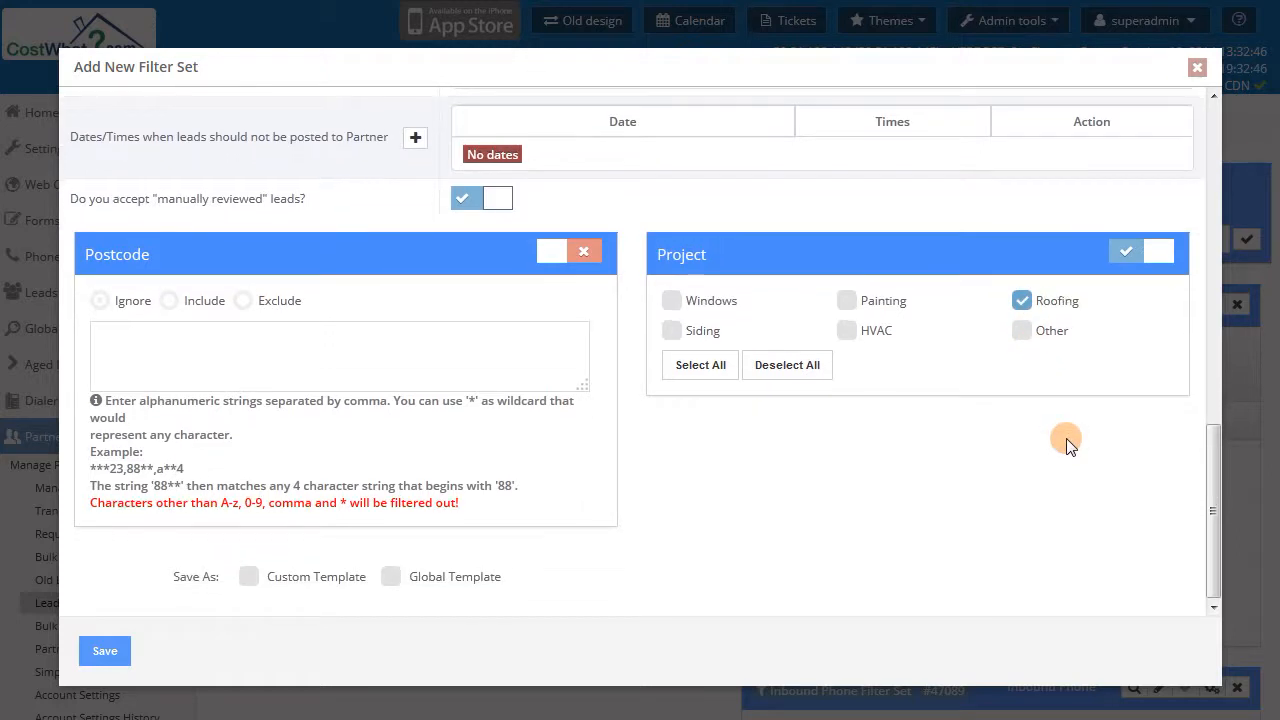
{"action": "left_click", "coordinate": [585, 260]}
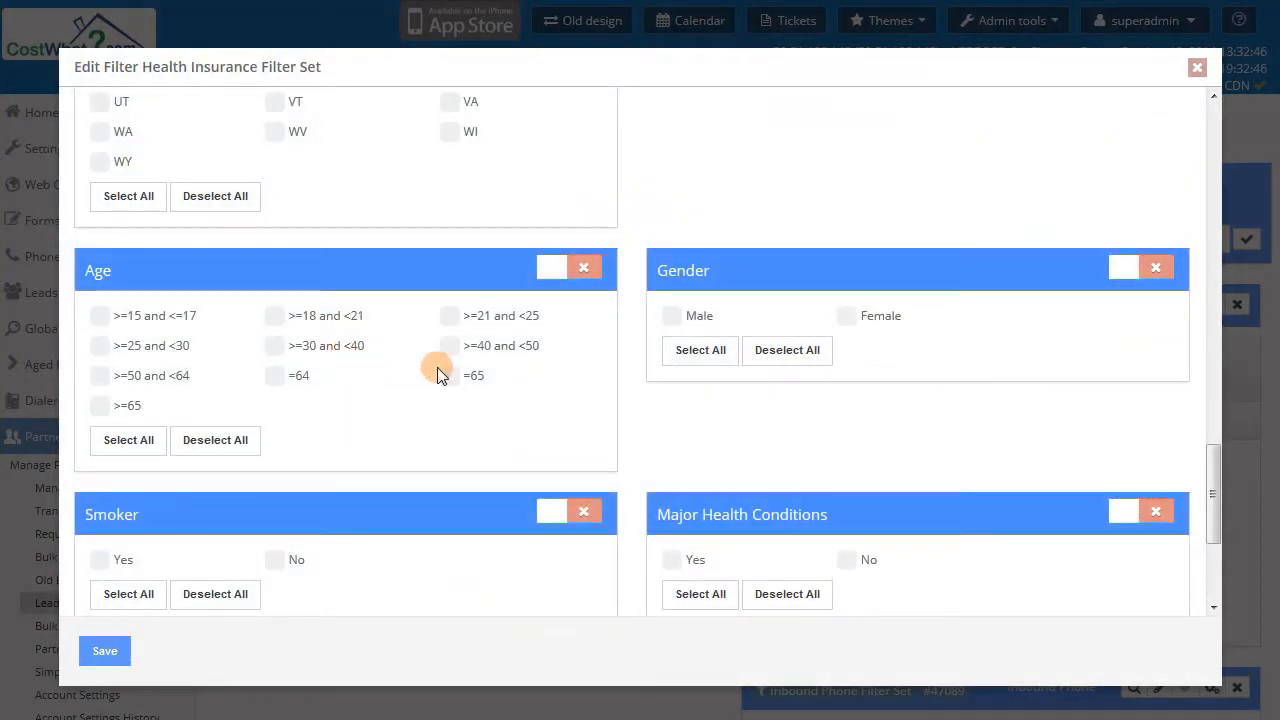
Enable the Smoker filter with No selected in the Health Insurance filter set, then close the set without saving.
{"action": "left_click", "coordinate": [583, 512]}
{"action": "left_click", "coordinate": [286, 561]}
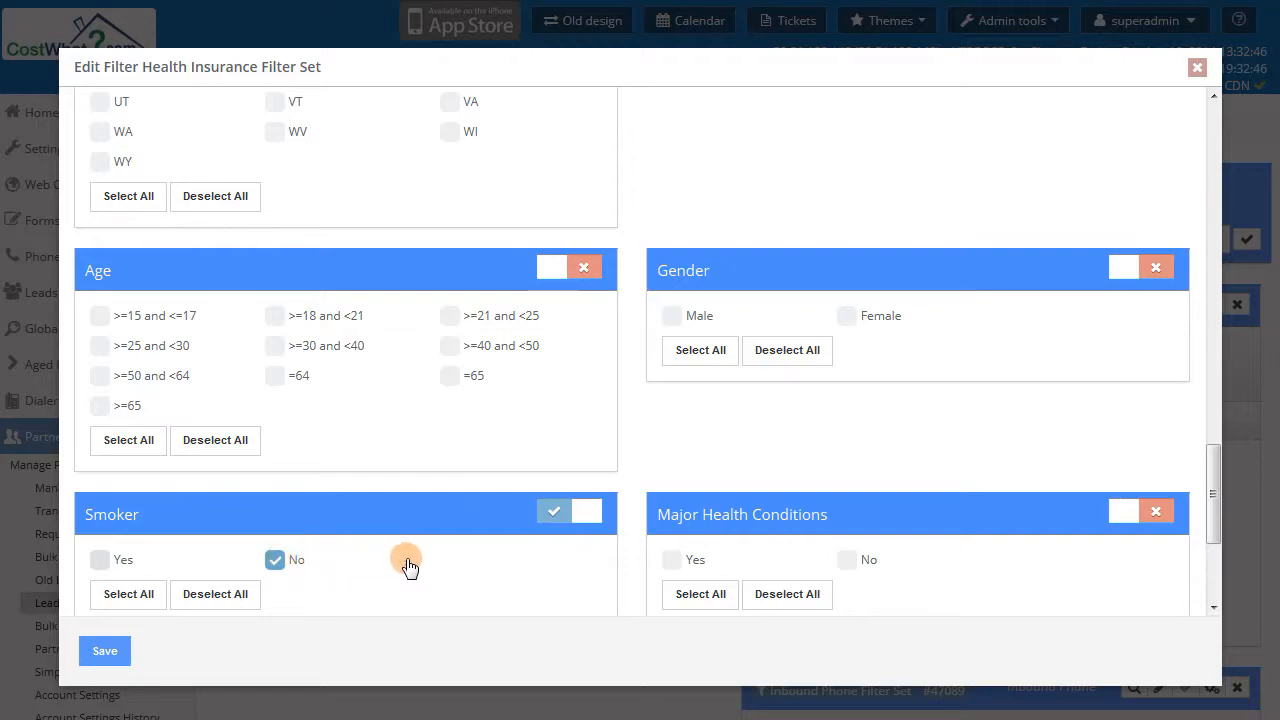
{"action": "key", "text": "Escape"}
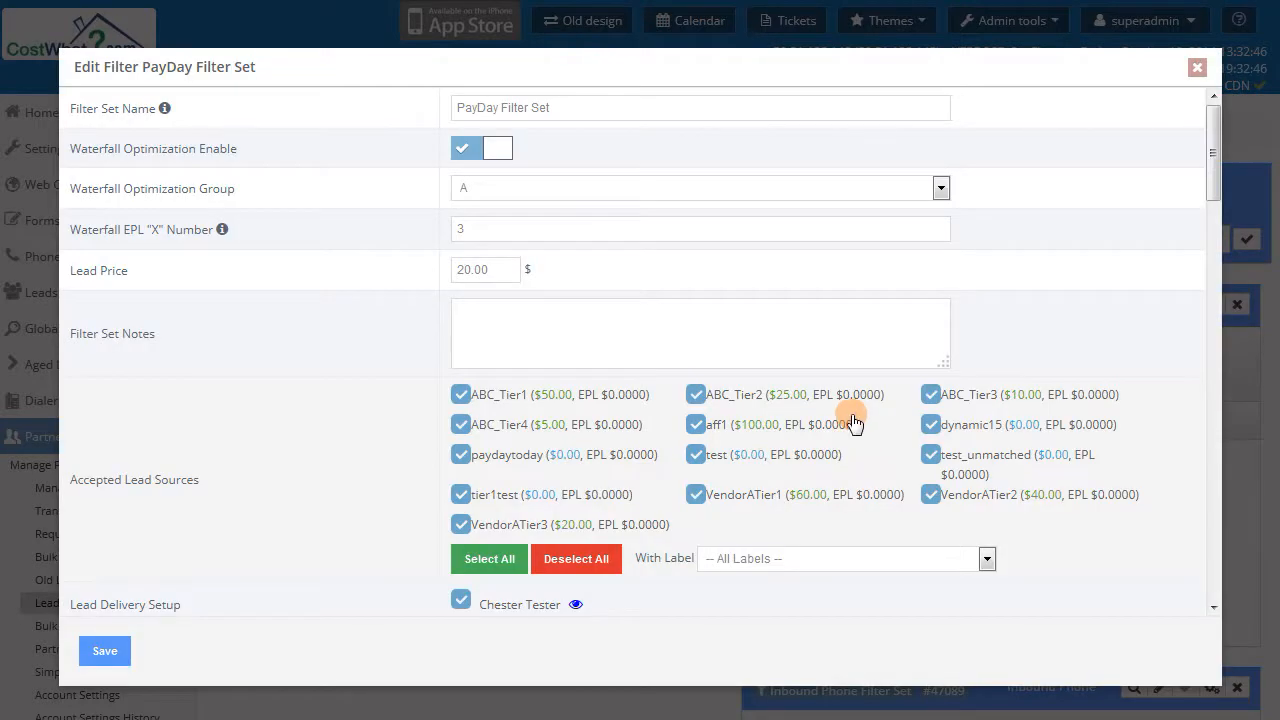
Filter the PayDay set by Account Type Checking and Savings and Income Type Employment, then close it without saving.
{"action": "scroll", "coordinate": [853, 423], "scroll_direction": "down", "scroll_amount": 10}
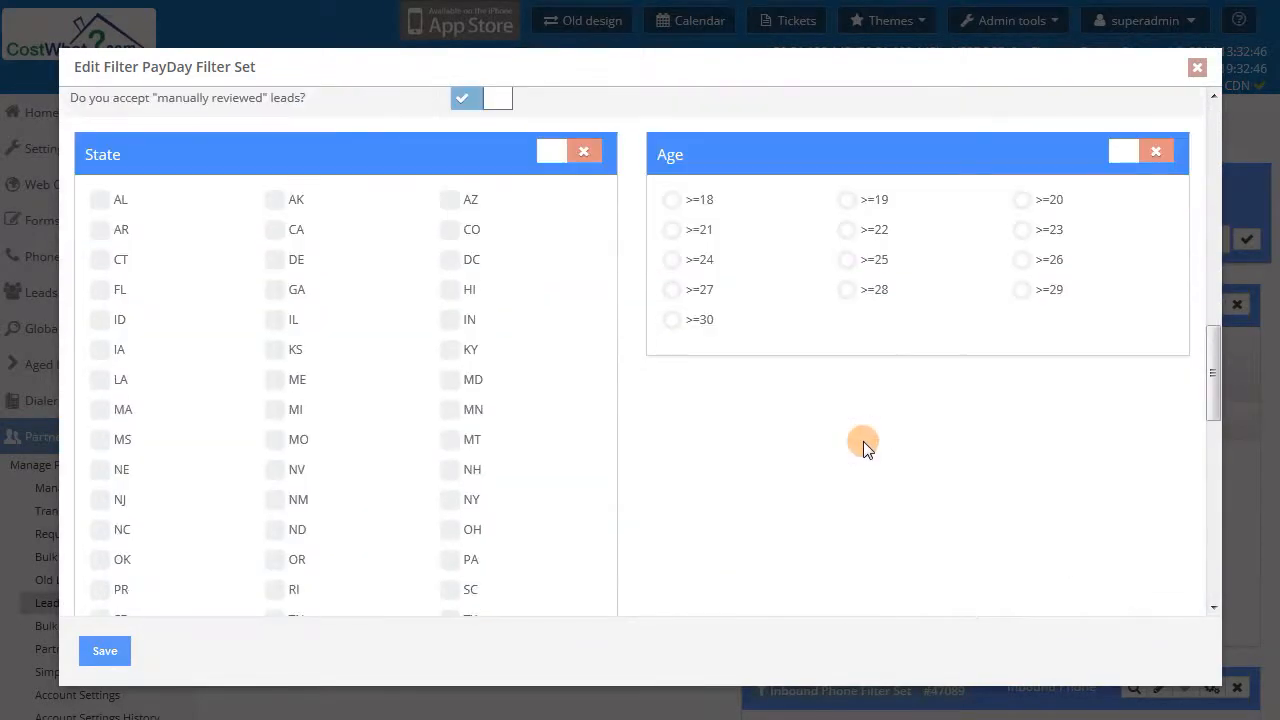
{"action": "scroll", "coordinate": [863, 441], "scroll_direction": "down", "scroll_amount": 6}
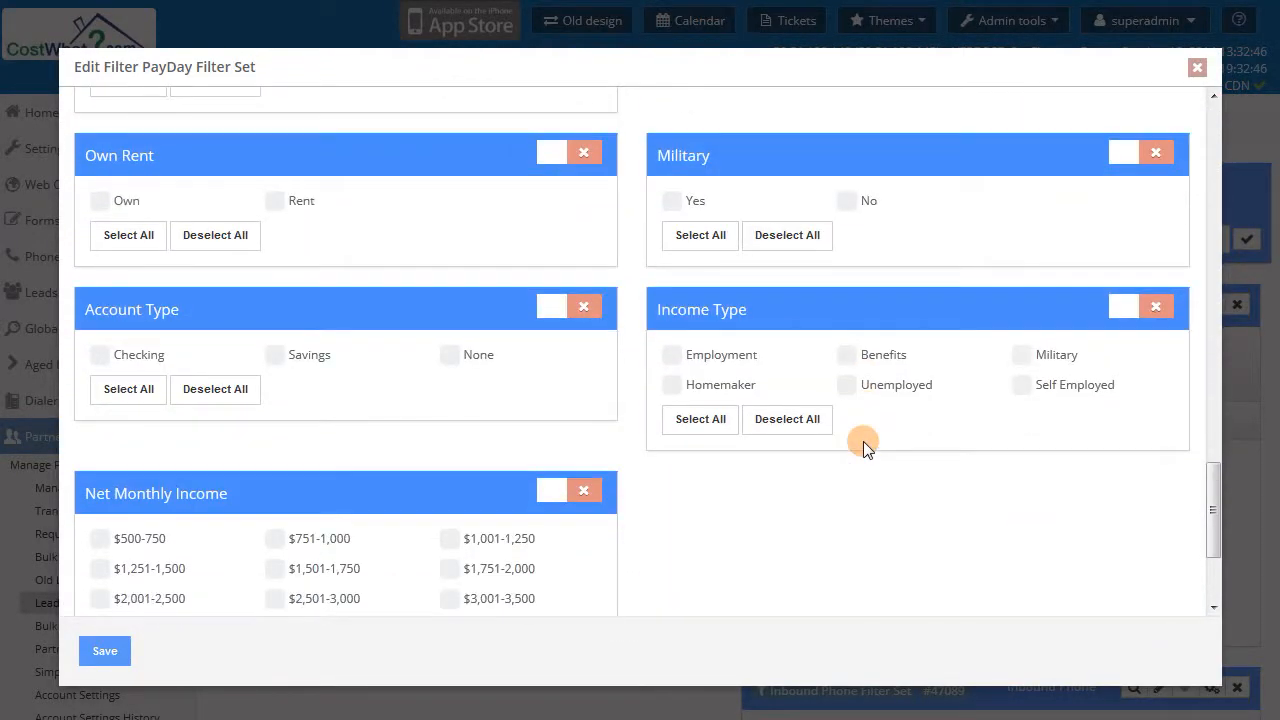
{"action": "left_click", "coordinate": [563, 316]}
{"action": "left_click", "coordinate": [100, 356]}
{"action": "left_click", "coordinate": [274, 356]}
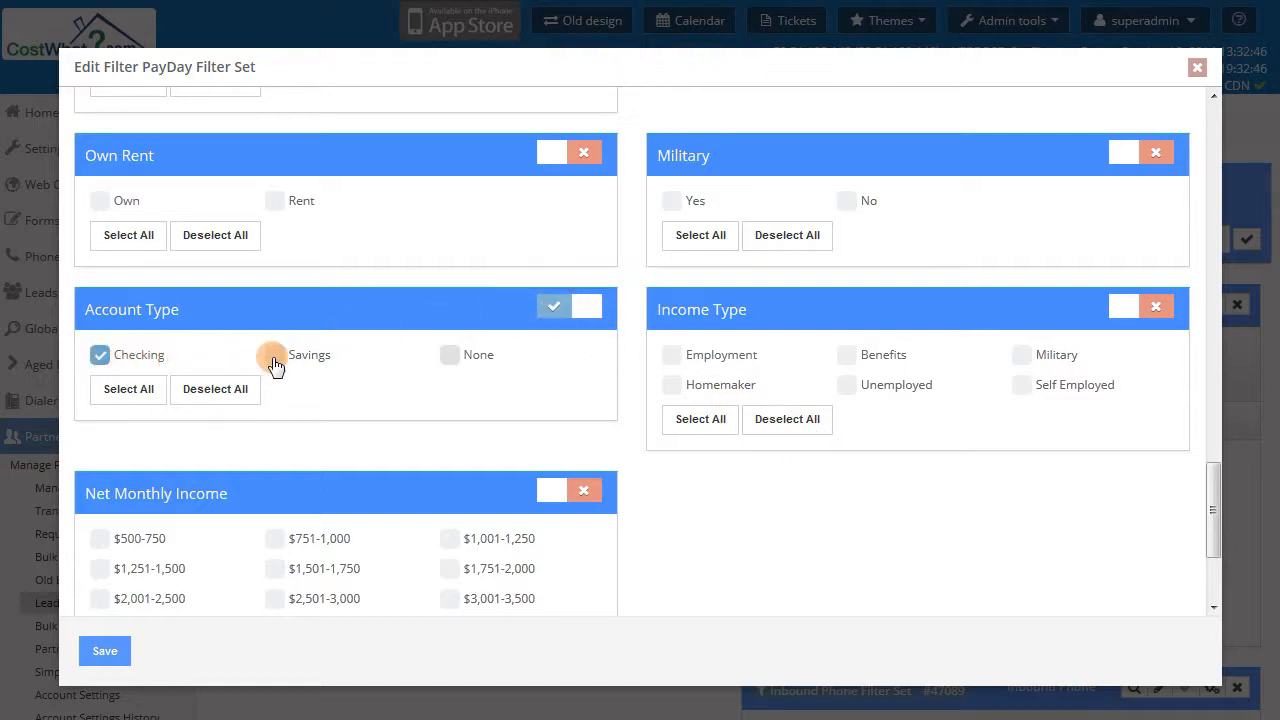
{"action": "left_click", "coordinate": [1152, 312]}
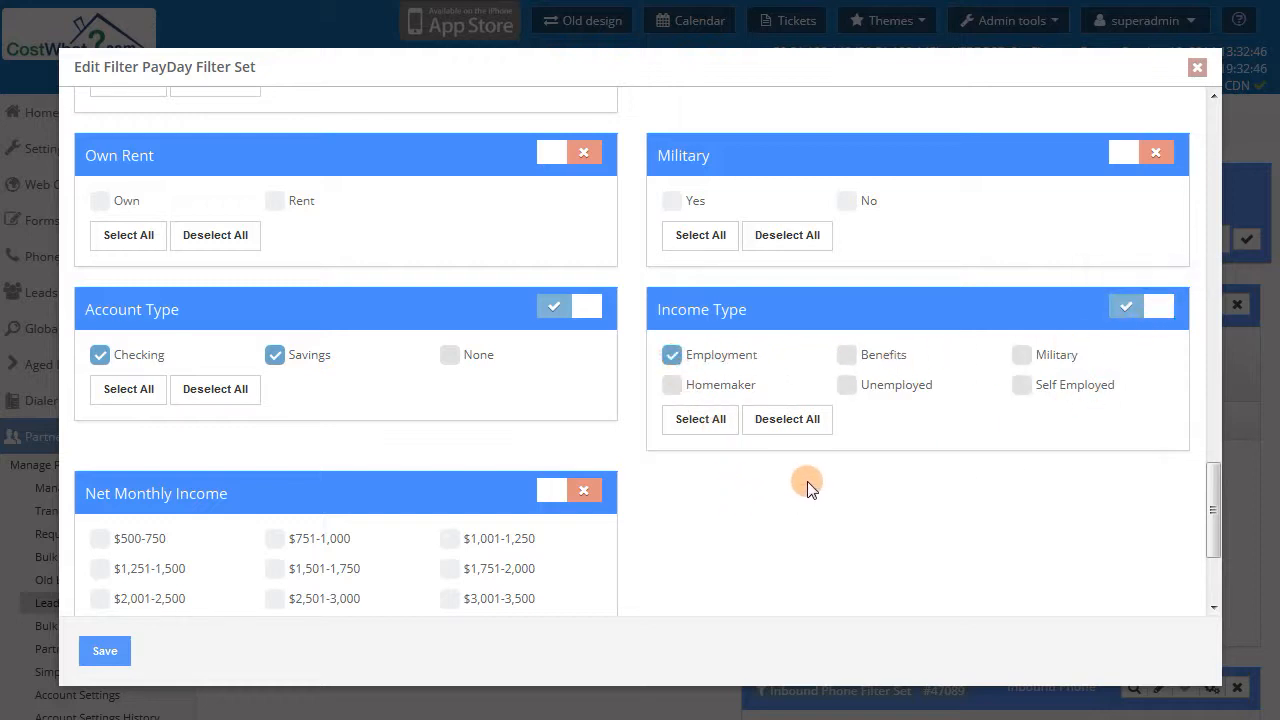
{"action": "left_click", "coordinate": [1199, 68]}
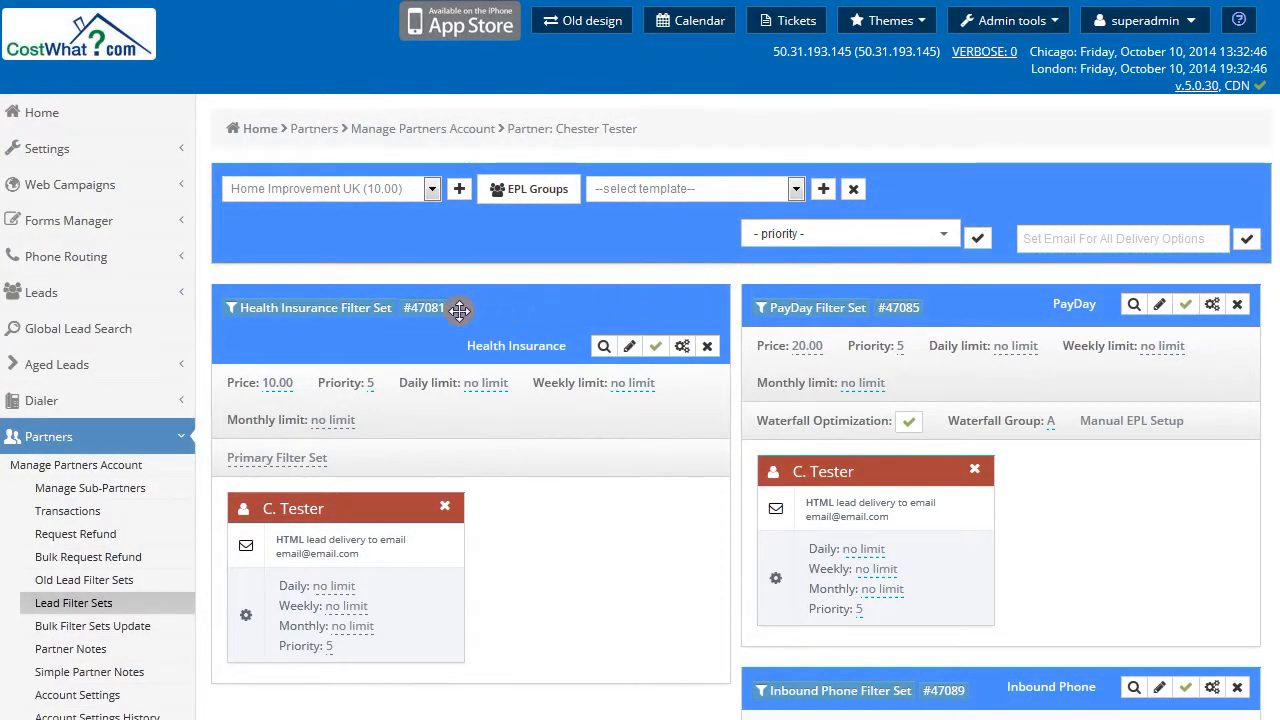
Open the Health Insurance filter set for editing and review its lead sources, delivery setup and lead limits.
{"action": "left_click", "coordinate": [325, 318]}
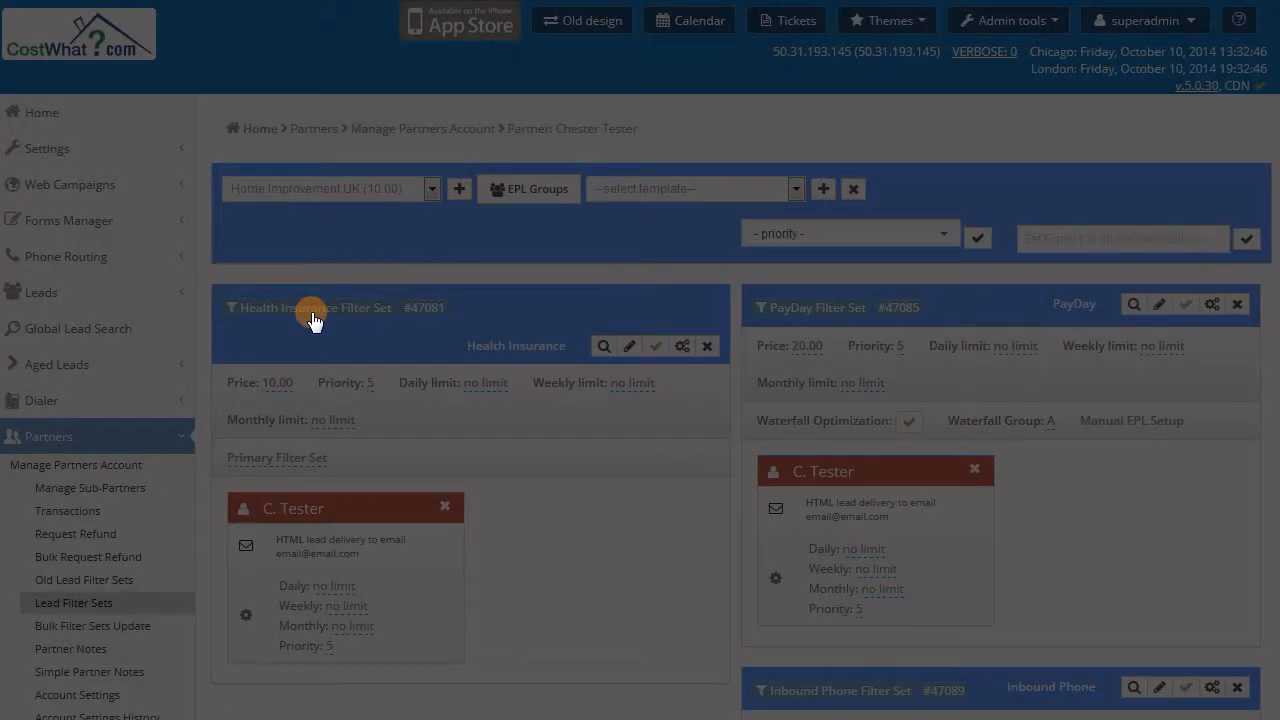
{"action": "scroll", "coordinate": [339, 342], "scroll_direction": "down", "scroll_amount": 10}
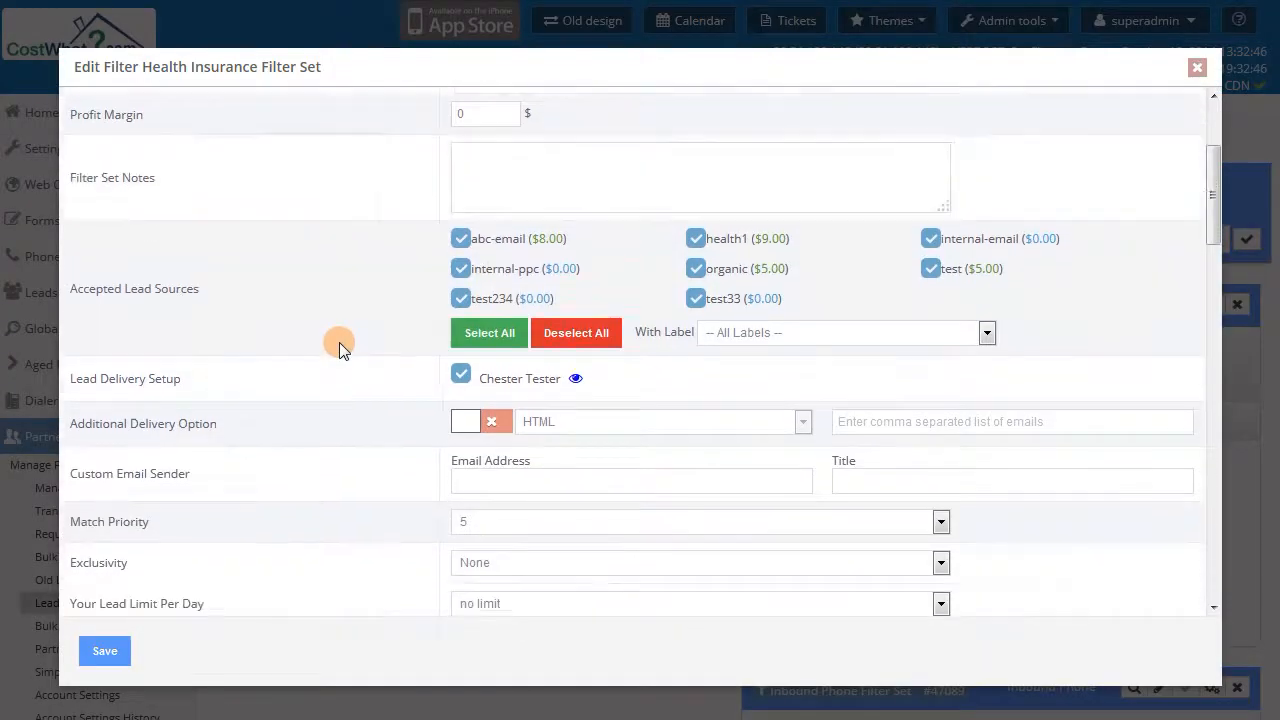
{"action": "scroll", "coordinate": [340, 344], "scroll_direction": "down", "scroll_amount": 4}
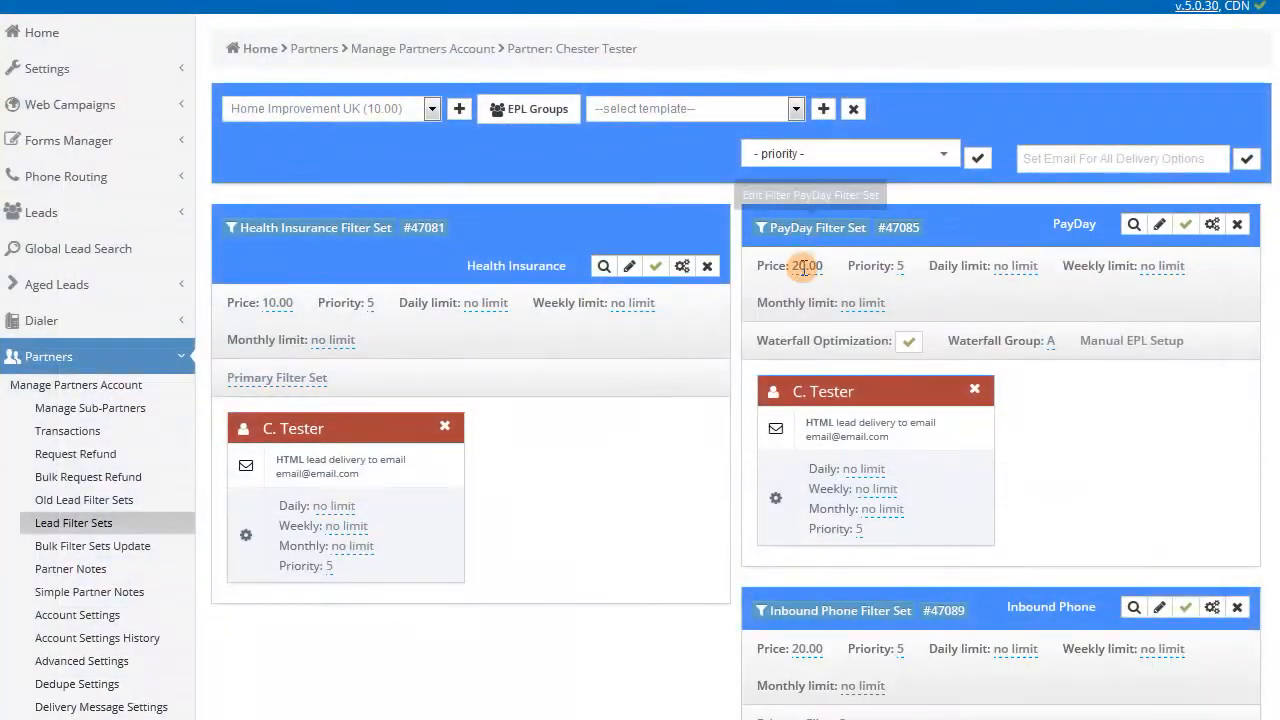
Open the Inbound Phone filter set and examine its Partner Ring To, Maximum Concurrent Calls and per-minute routing fee fields.
{"action": "scroll", "coordinate": [803, 280], "scroll_direction": "down", "scroll_amount": 4}
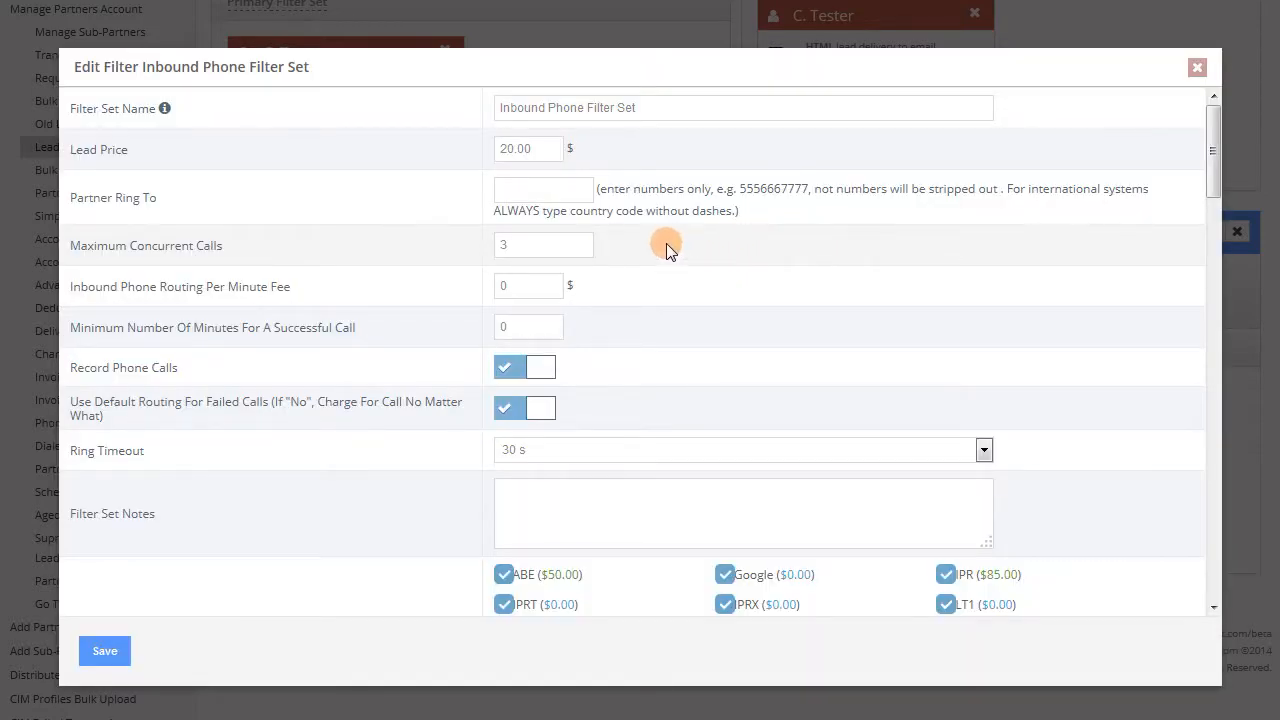
{"action": "left_click", "coordinate": [559, 192]}
{"action": "left_click", "coordinate": [557, 247]}
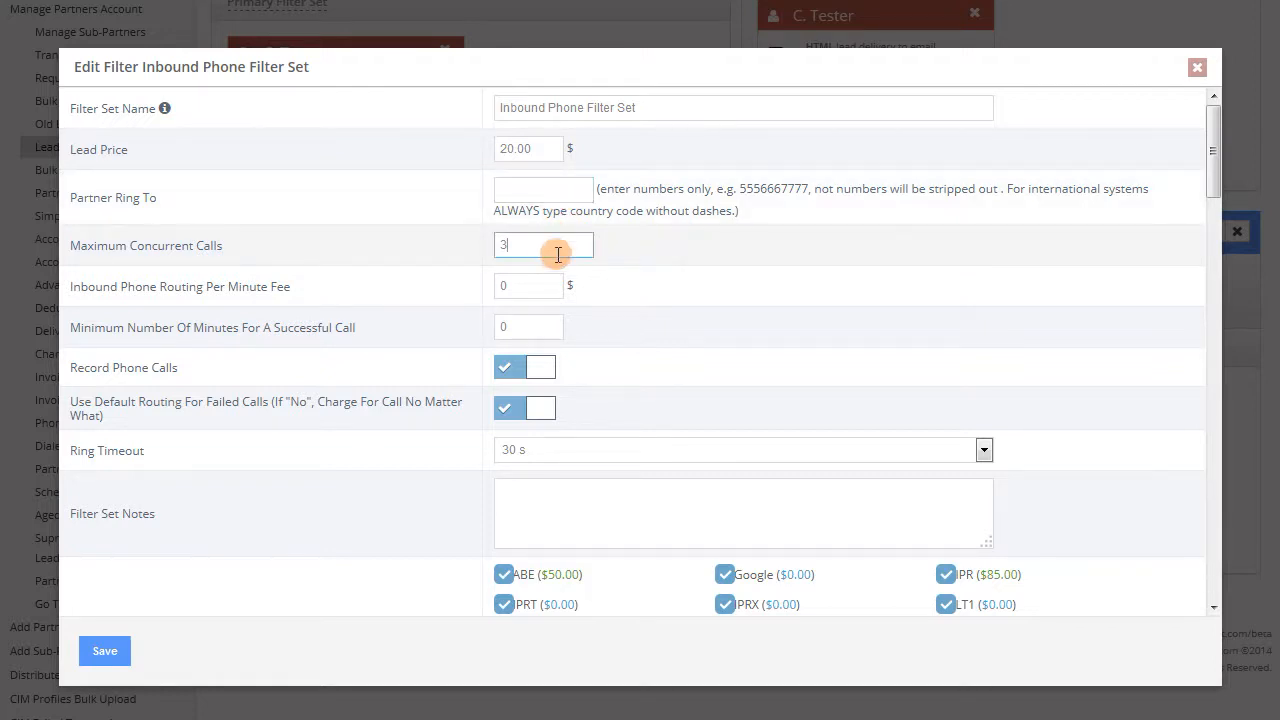
{"action": "left_click", "coordinate": [561, 277]}
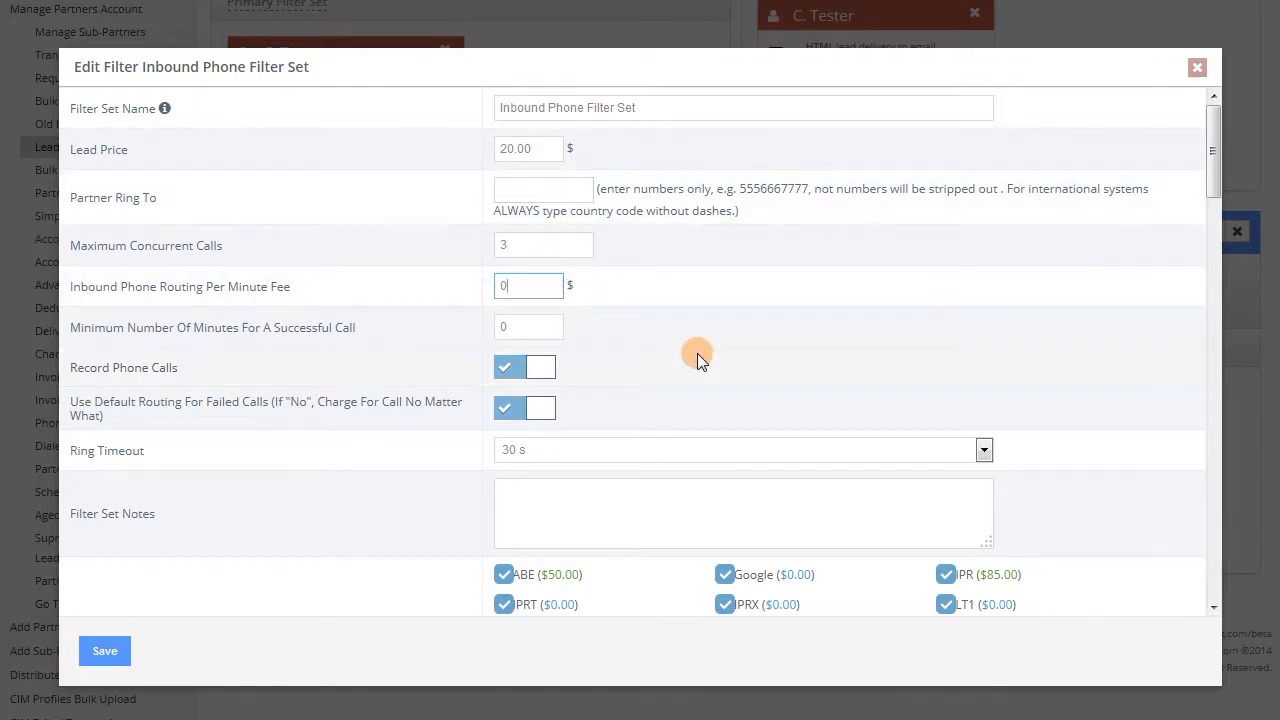
Review the Inbound Phone filter set's delivery setup, lead limits, acceptance times and phone, state and ZIP filters.
{"action": "scroll", "coordinate": [702, 355], "scroll_direction": "down", "scroll_amount": 5}
{"action": "scroll", "coordinate": [703, 362], "scroll_direction": "down", "scroll_amount": 7}
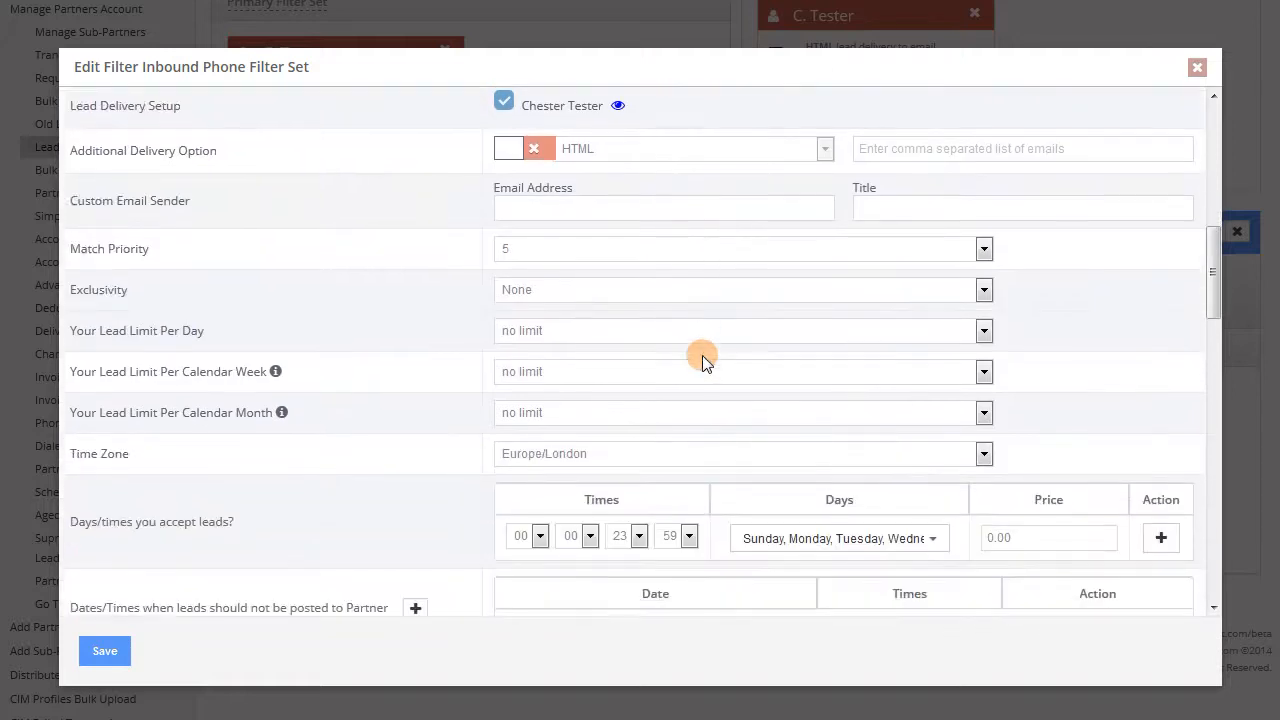
{"action": "scroll", "coordinate": [703, 361], "scroll_direction": "down", "scroll_amount": 2}
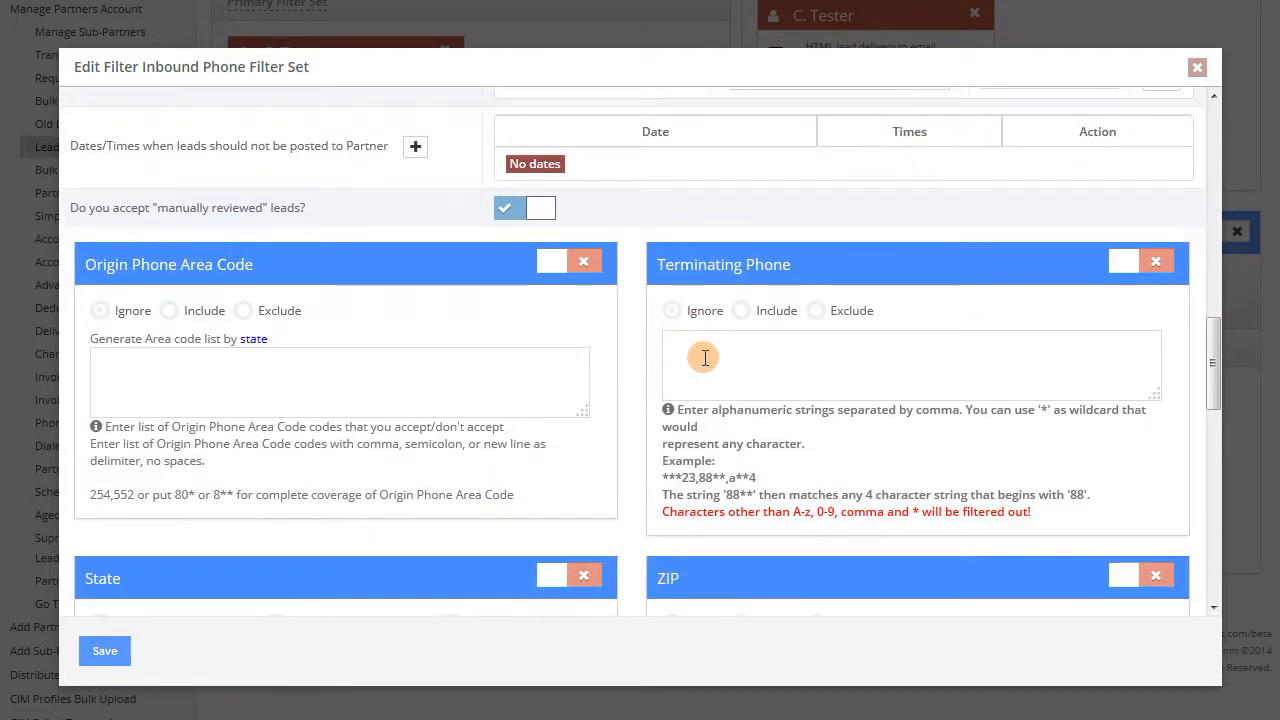
{"action": "scroll", "coordinate": [702, 356], "scroll_direction": "down", "scroll_amount": 5}
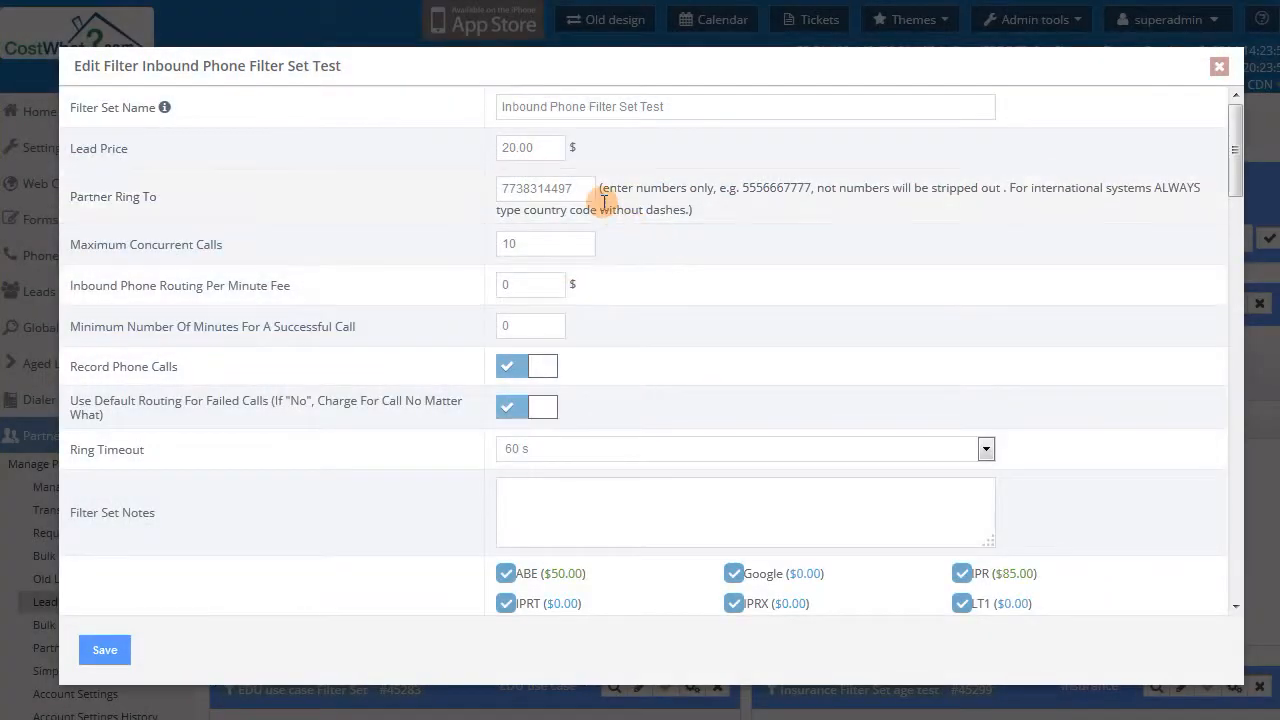
Examine the Inbound Phone Filter Set Test's price, concurrent calls, minimum minutes and ring timeout options, and switch Record Phone Calls off and back on.
{"action": "left_click", "coordinate": [549, 156]}
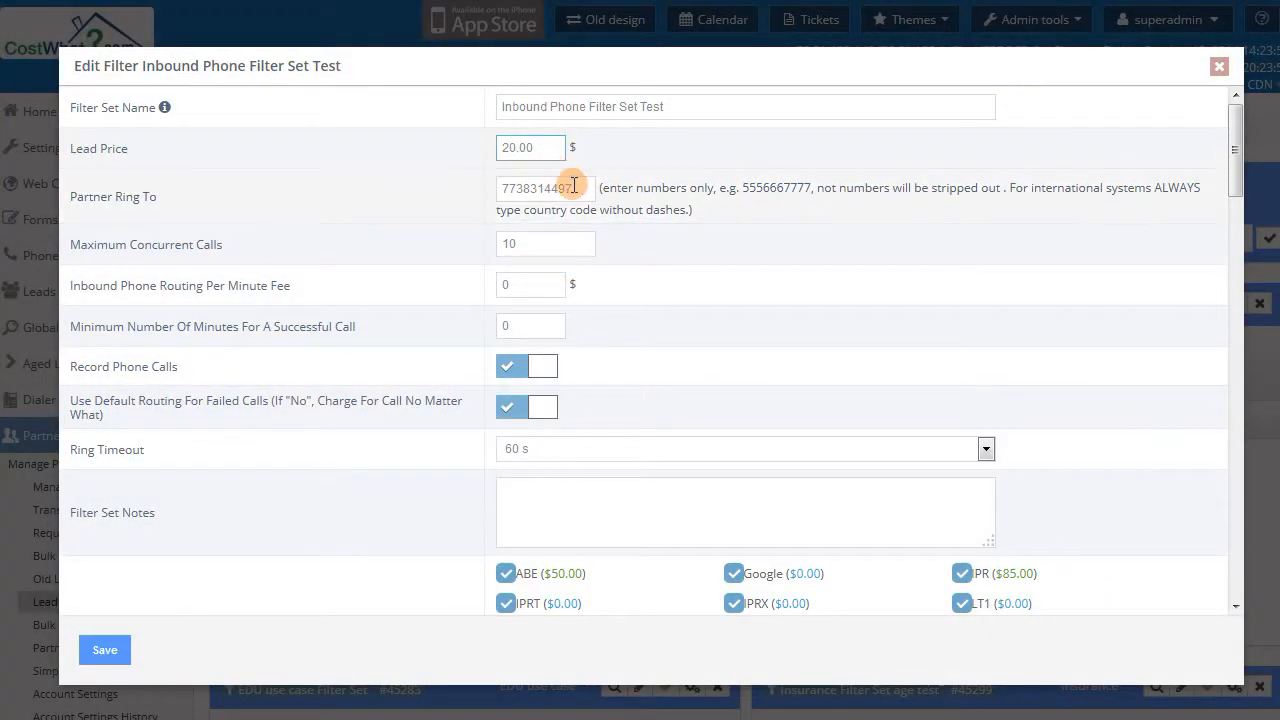
{"action": "left_click", "coordinate": [584, 244]}
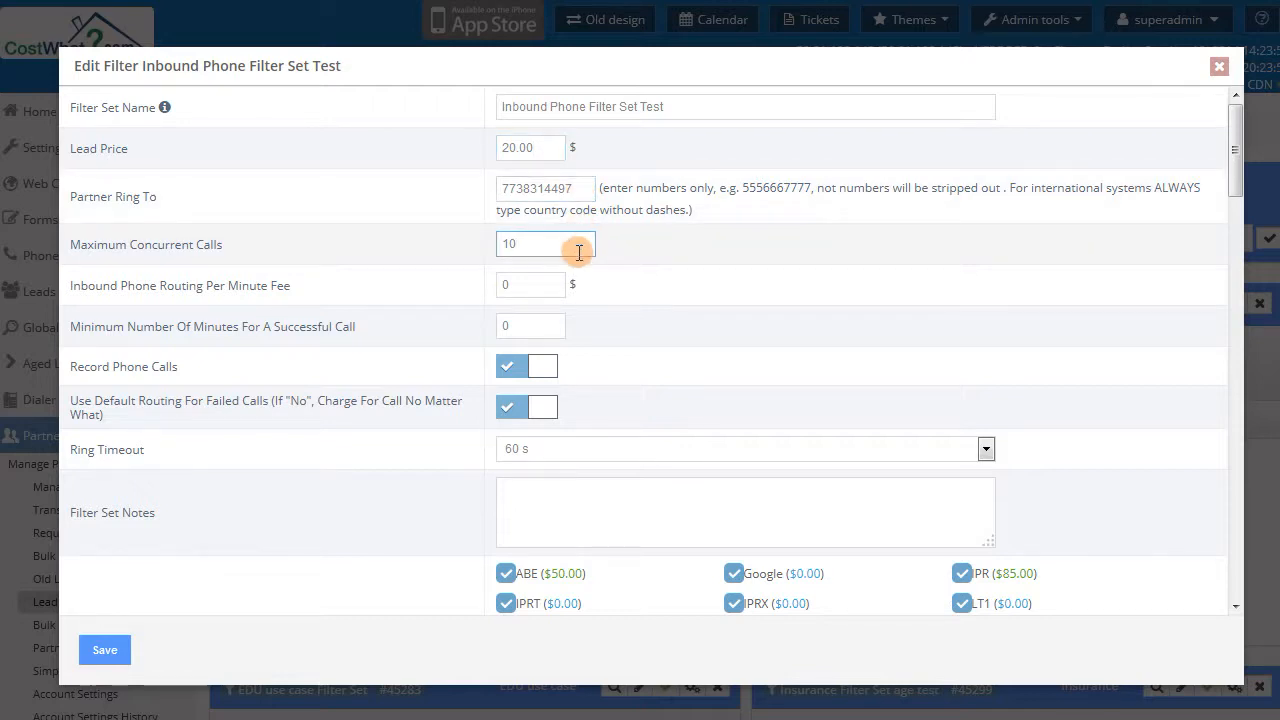
{"action": "left_click", "coordinate": [551, 325]}
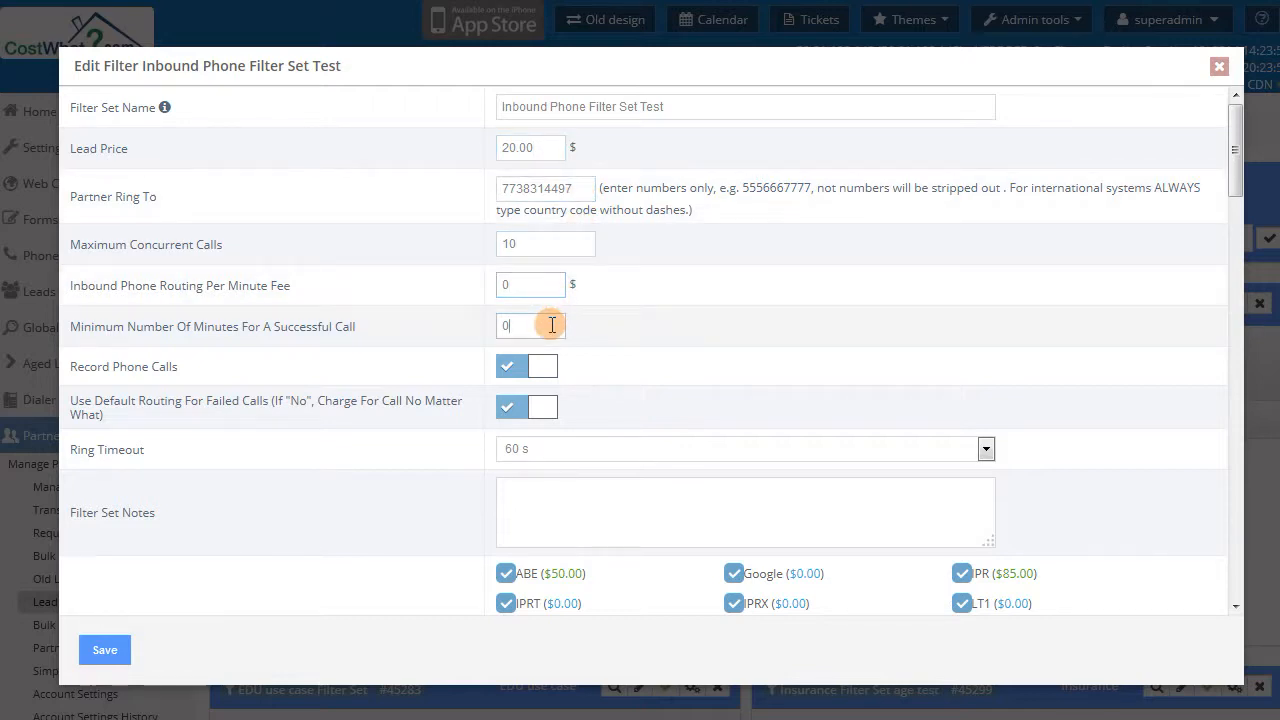
{"action": "left_click", "coordinate": [544, 369]}
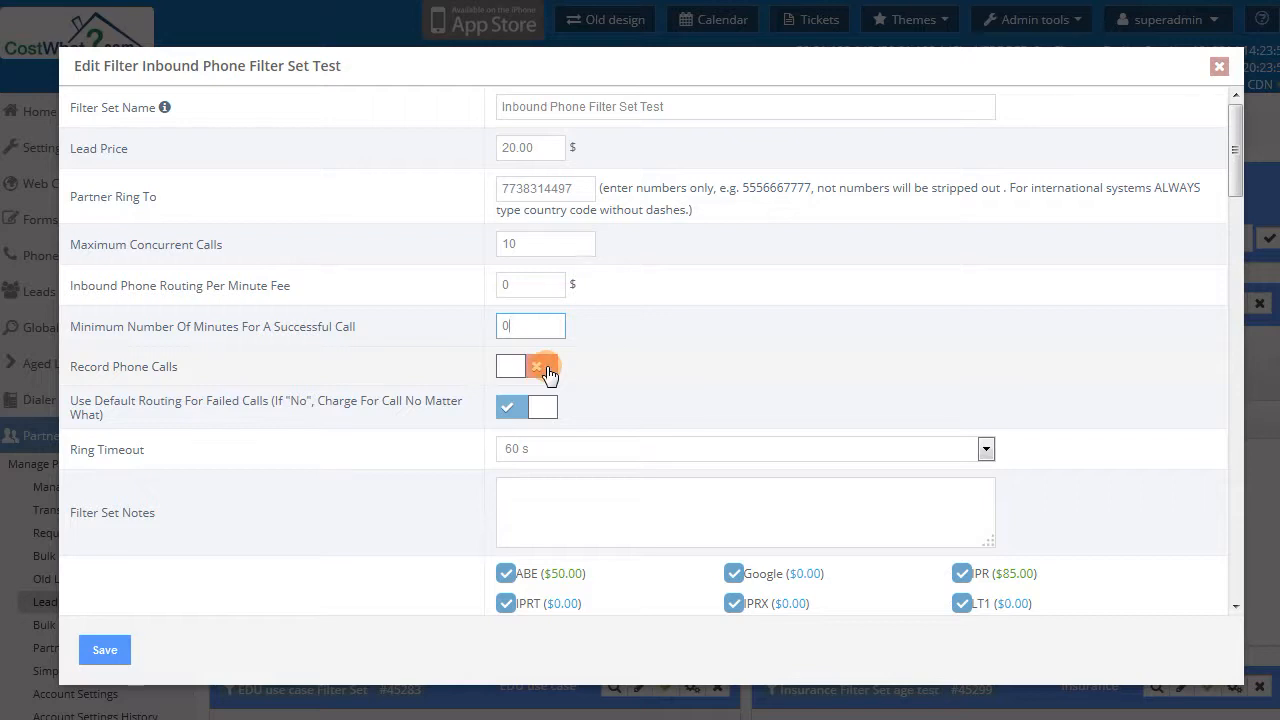
{"action": "left_click", "coordinate": [546, 369]}
{"action": "scroll", "coordinate": [651, 381], "scroll_direction": "down", "scroll_amount": 2}
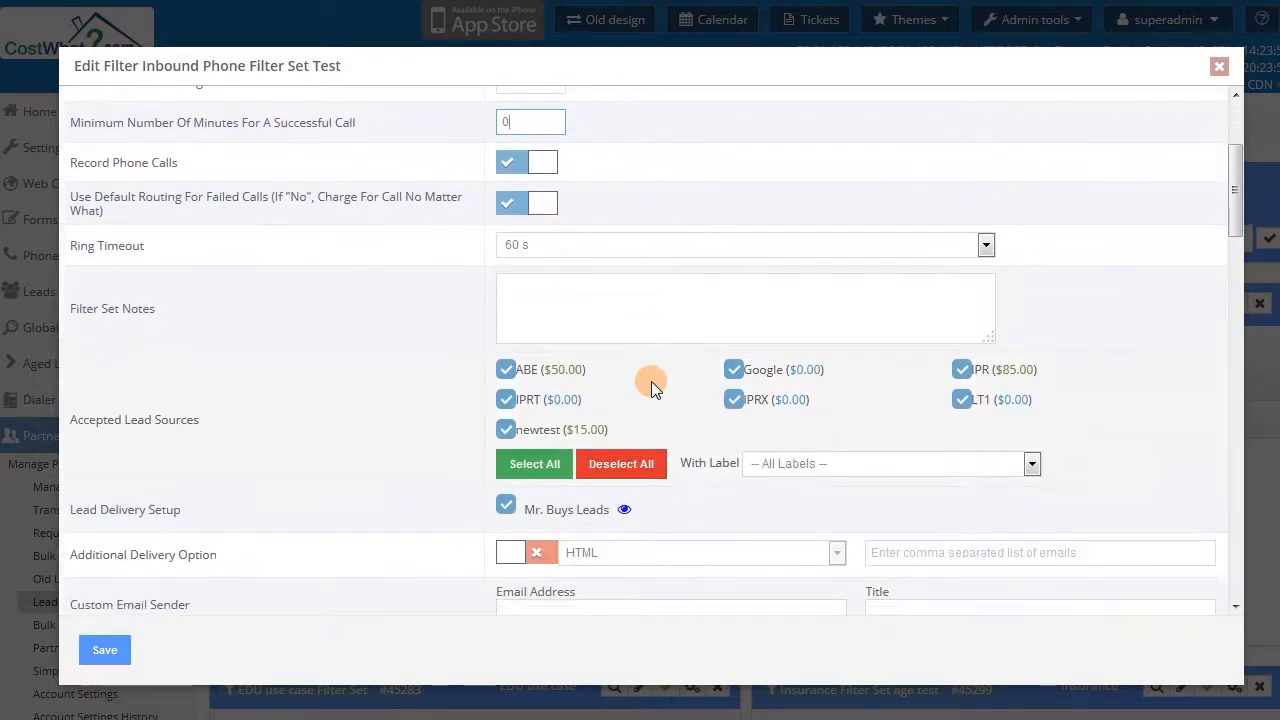
{"action": "left_click", "coordinate": [986, 246]}
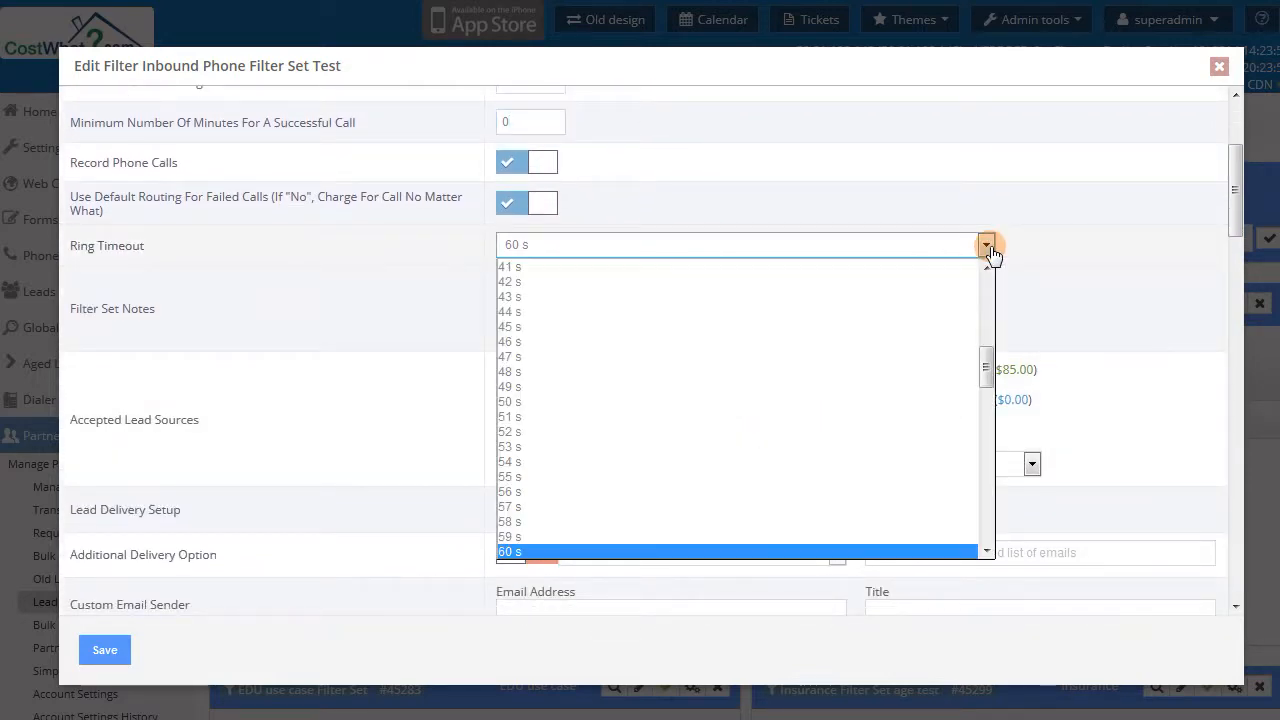
{"action": "left_click", "coordinate": [1062, 312]}
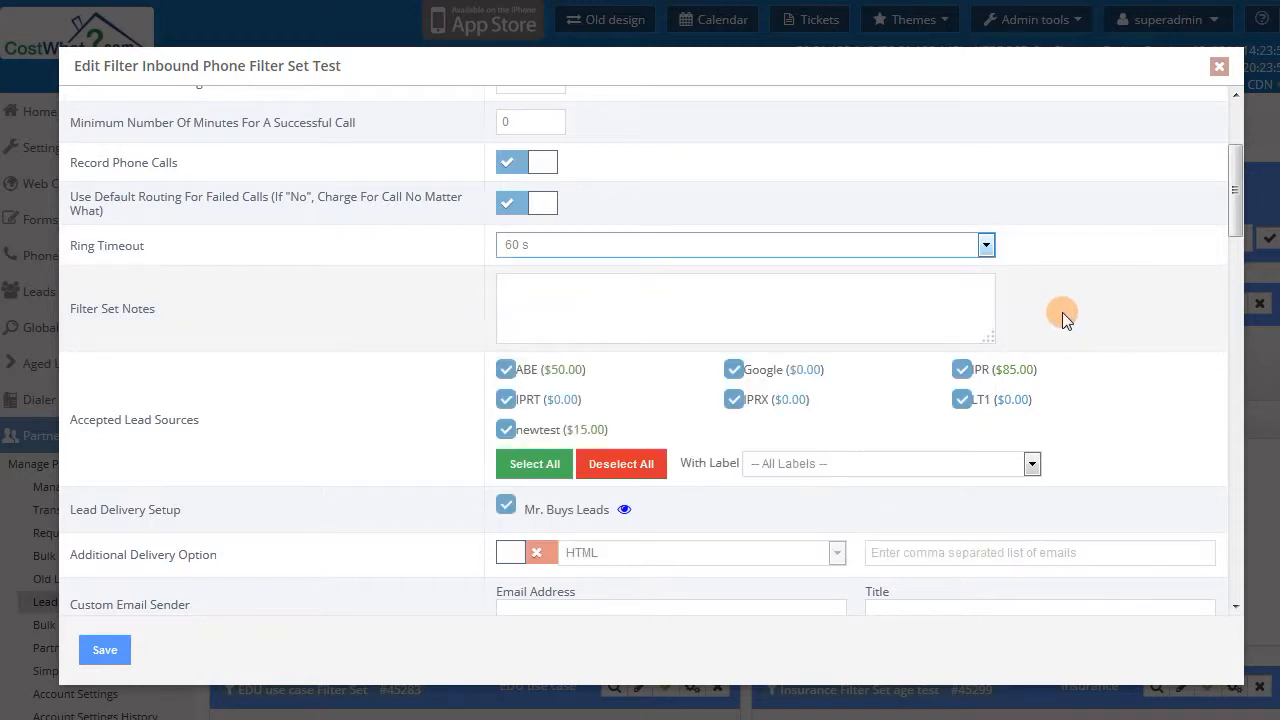
Review the test filter set's delivery, lead limit and accepted days/times settings, and browse the Time Zone choices without selecting another one.
{"action": "scroll", "coordinate": [1035, 315], "scroll_direction": "down", "scroll_amount": 3}
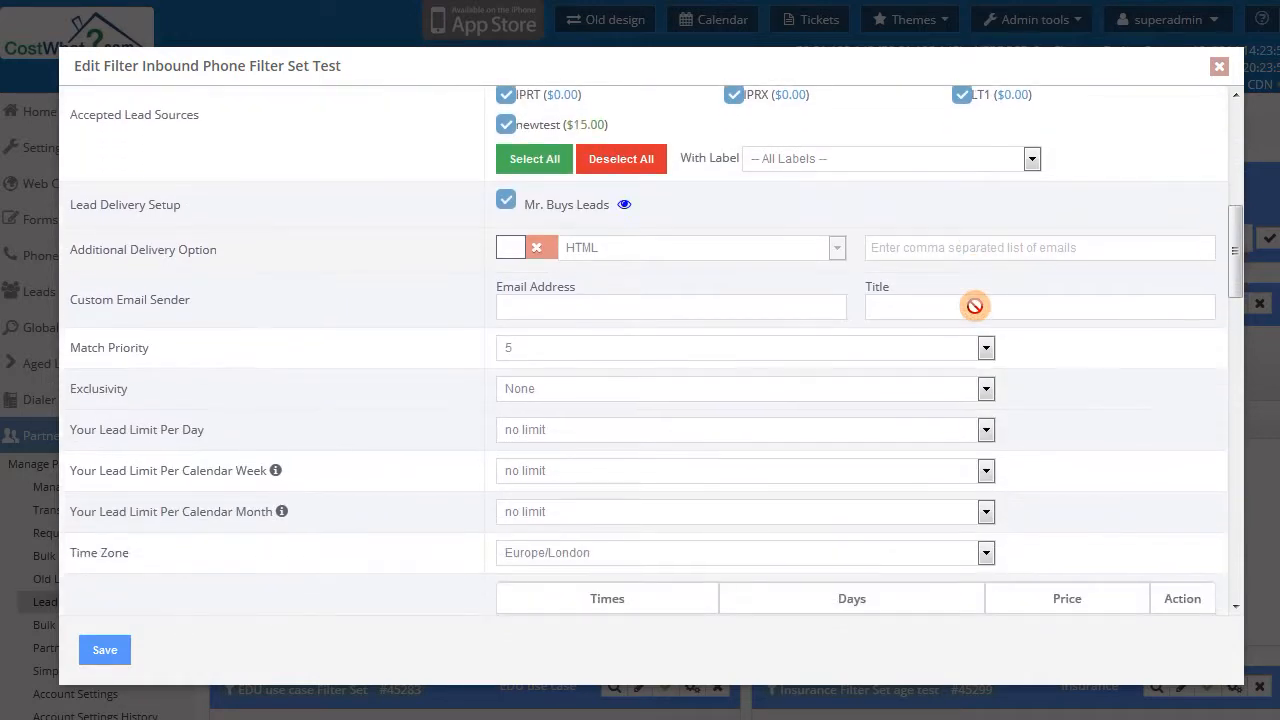
{"action": "scroll", "coordinate": [958, 318], "scroll_direction": "down", "scroll_amount": 1}
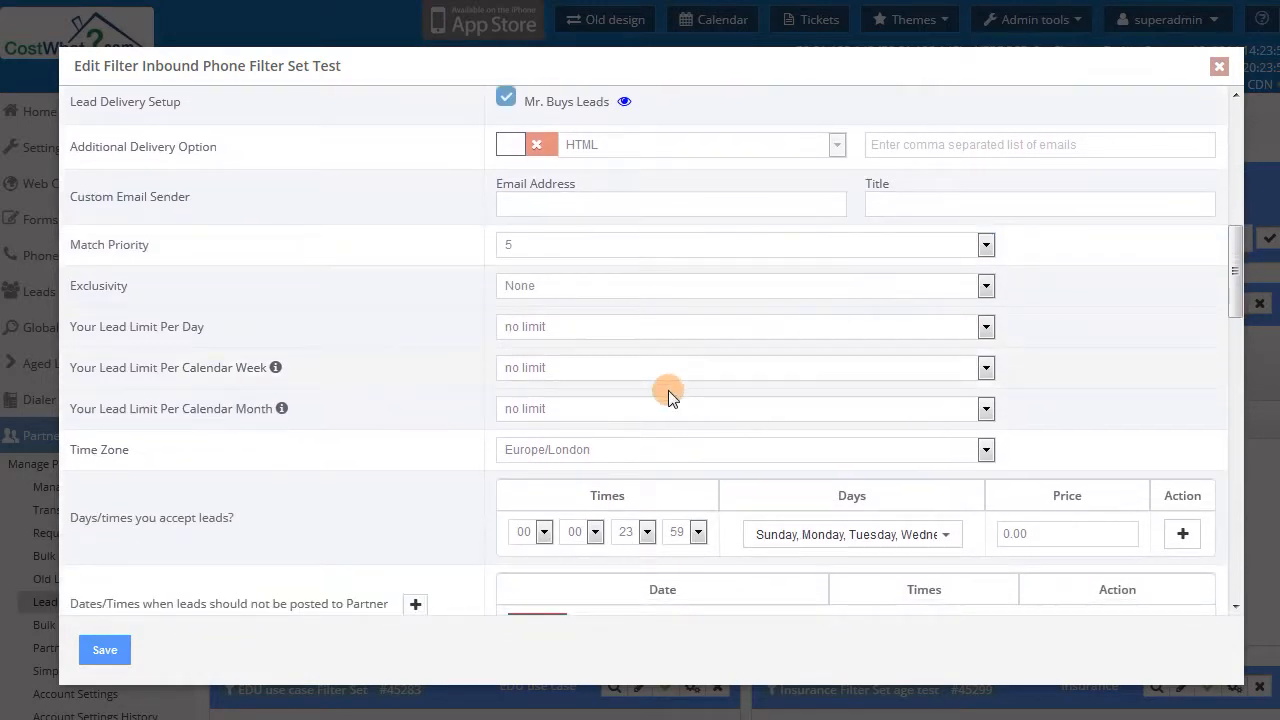
{"action": "scroll", "coordinate": [660, 393], "scroll_direction": "down", "scroll_amount": 2}
{"action": "left_click", "coordinate": [856, 298]}
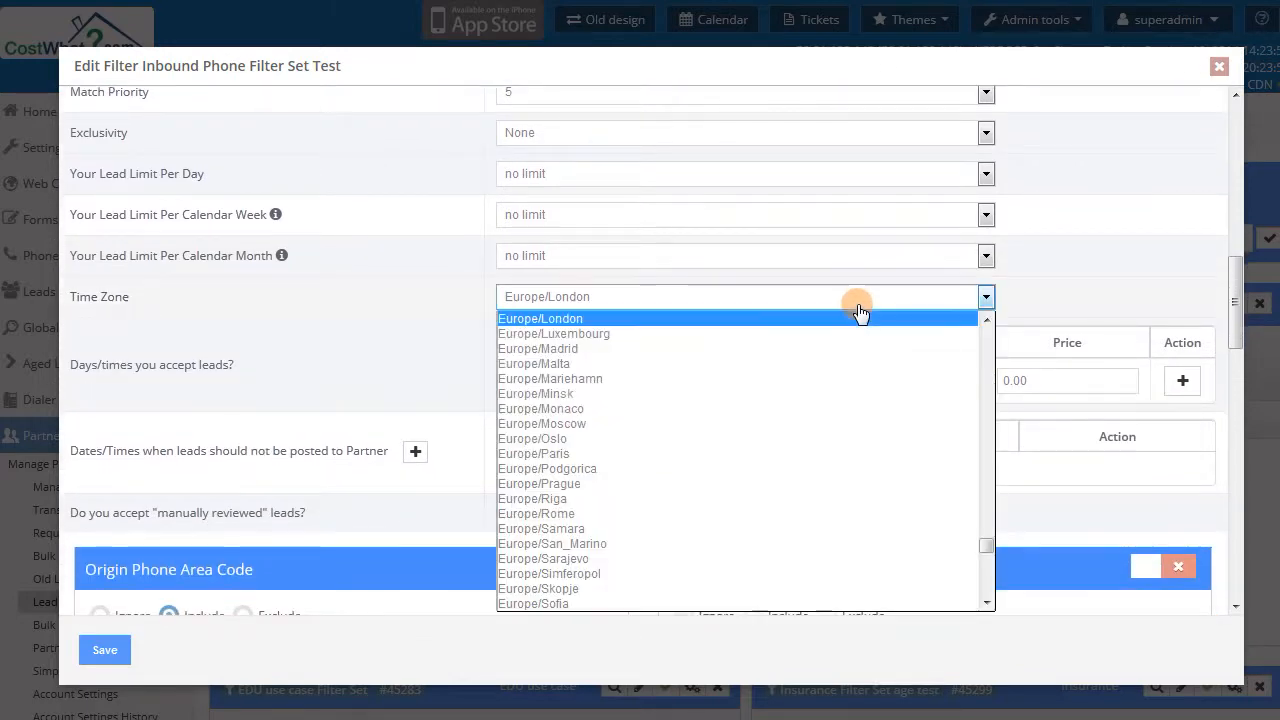
{"action": "scroll", "coordinate": [849, 414], "scroll_direction": "up", "scroll_amount": 8}
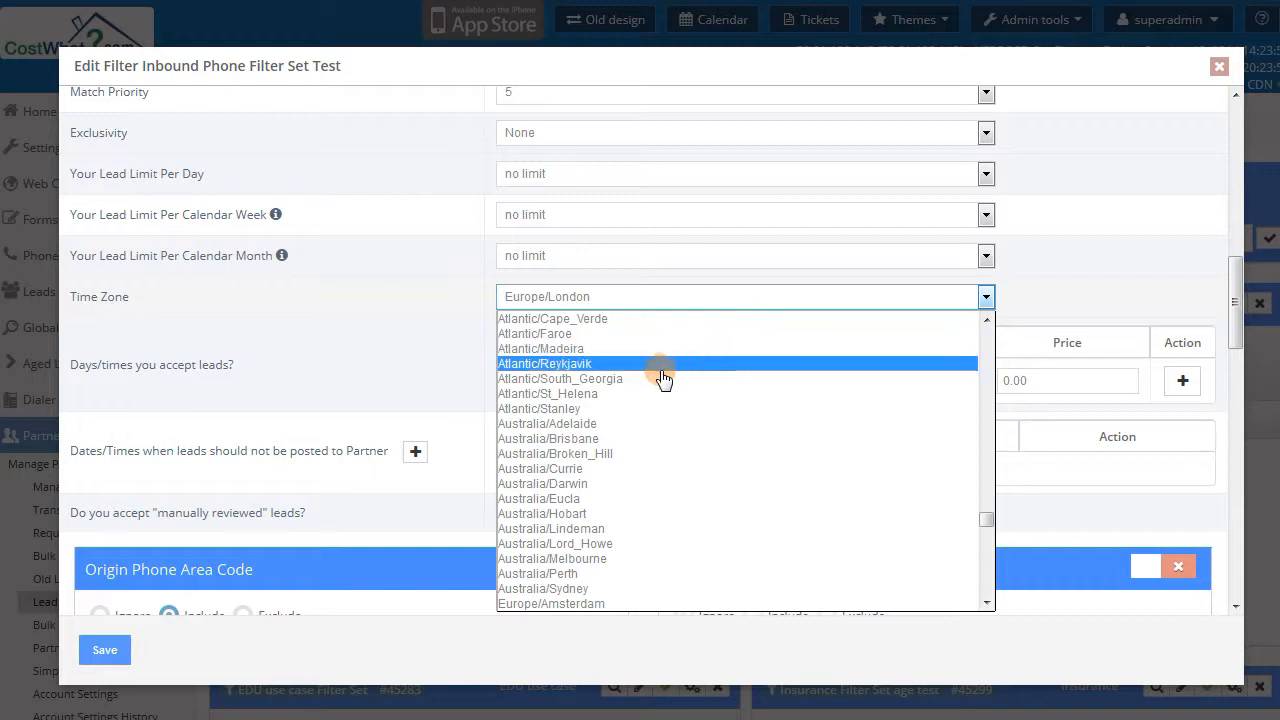
{"action": "left_click", "coordinate": [438, 343]}
{"action": "scroll", "coordinate": [440, 345], "scroll_direction": "down", "scroll_amount": 1}
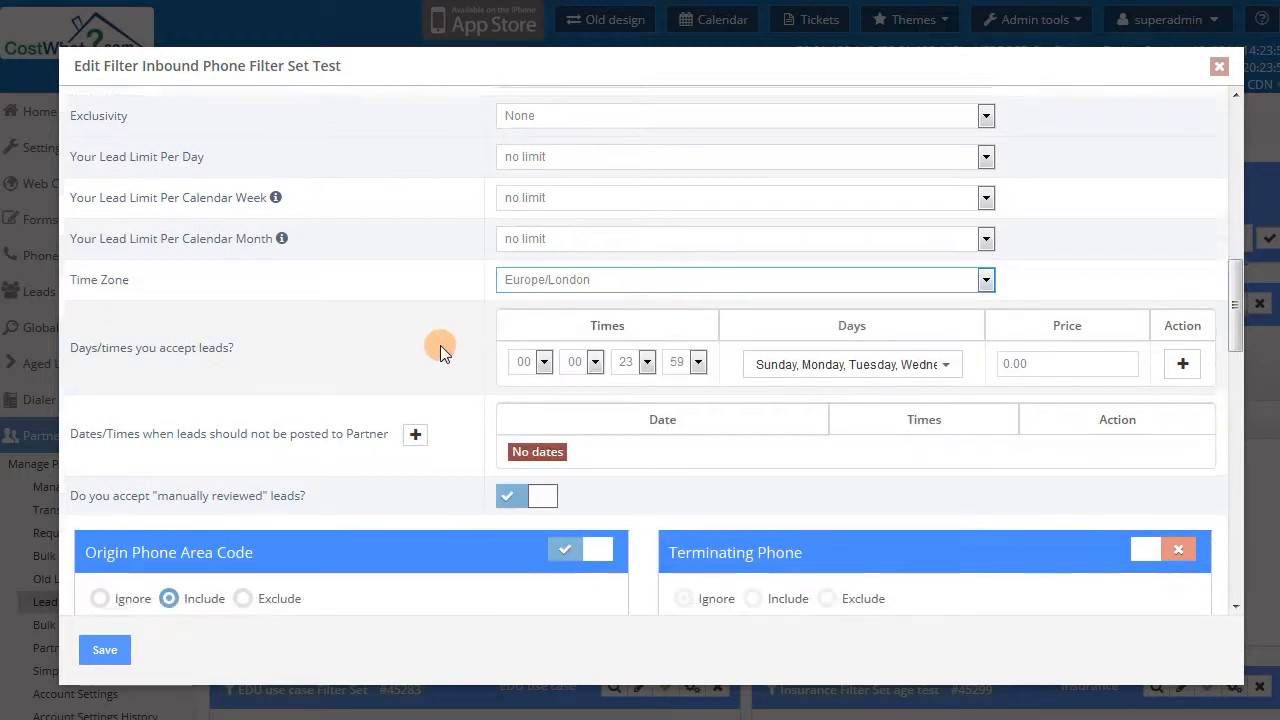
{"action": "scroll", "coordinate": [440, 345], "scroll_direction": "down", "scroll_amount": 2}
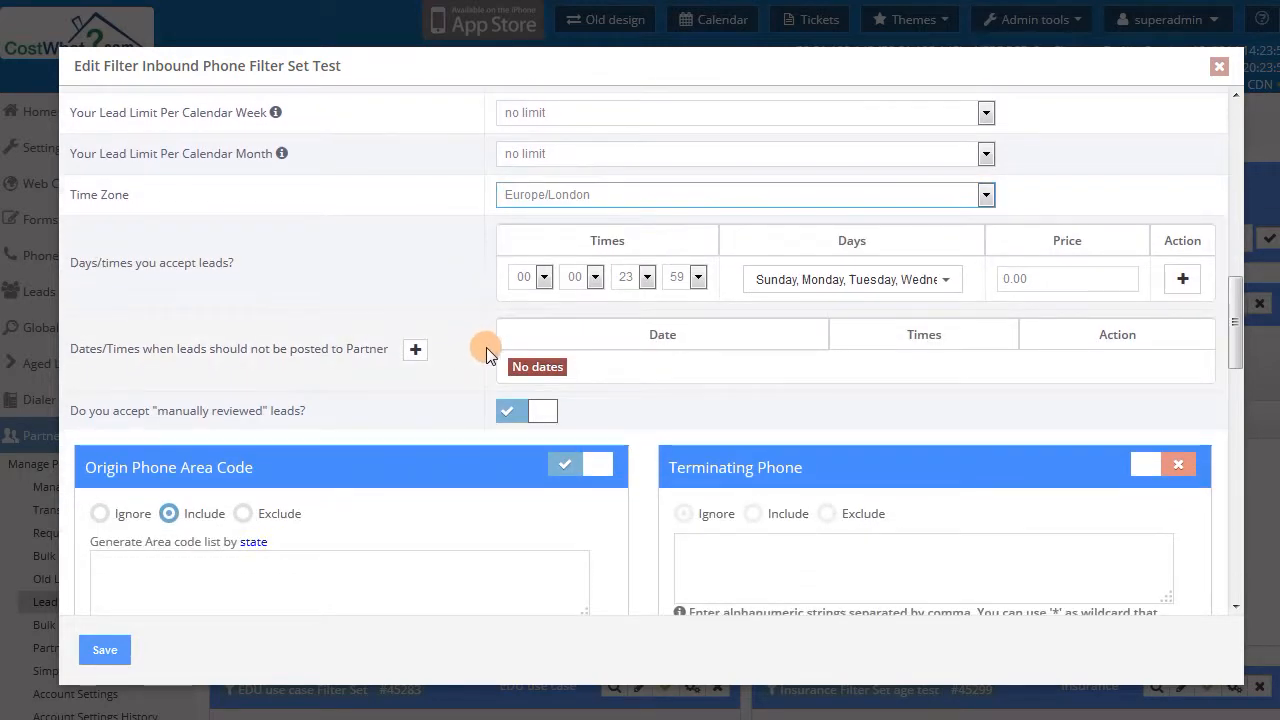
Add an entry for dates/times when leads should not be posted to the partner and open its date calendar.
{"action": "left_click", "coordinate": [418, 350]}
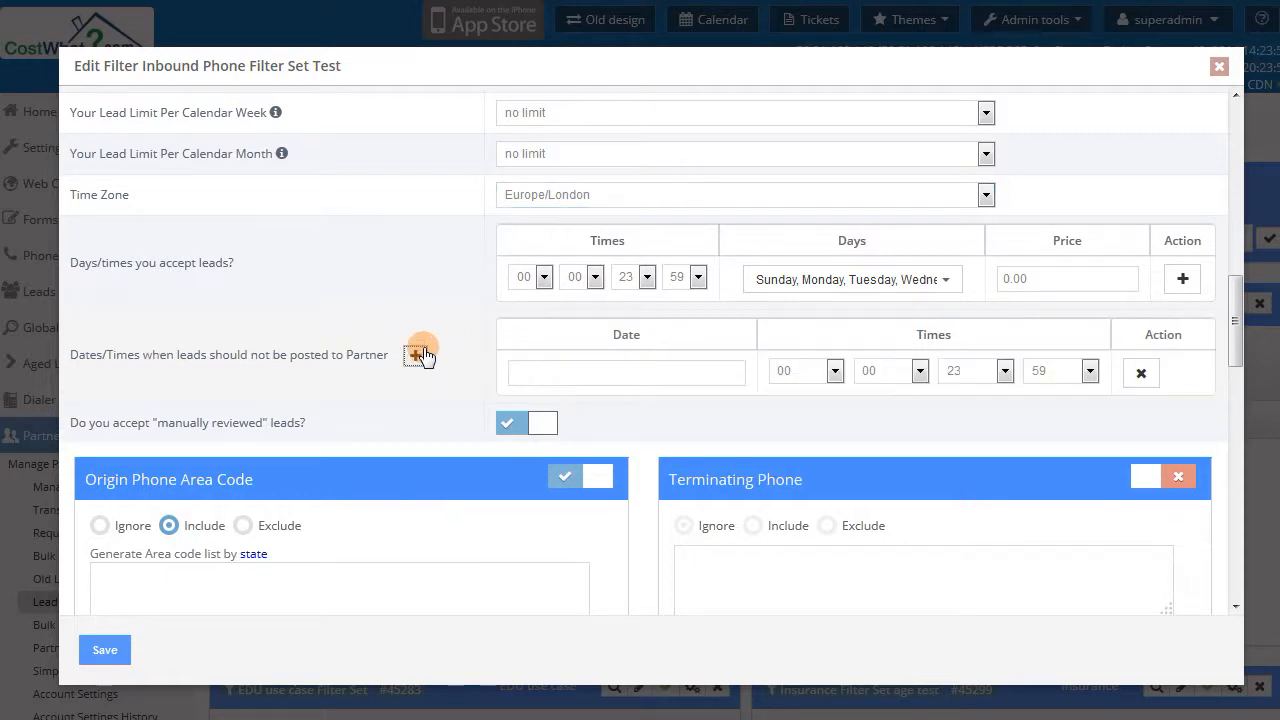
{"action": "left_click", "coordinate": [650, 376]}
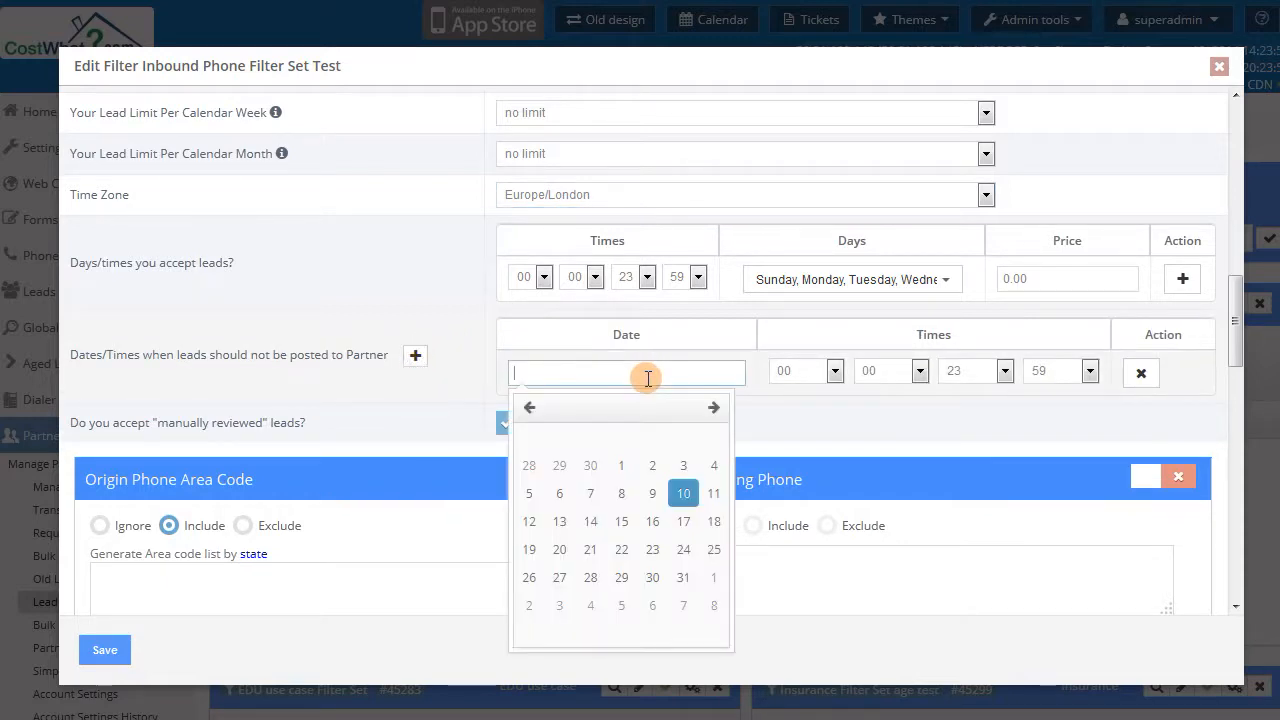
{"action": "left_click", "coordinate": [762, 401]}
{"action": "scroll", "coordinate": [783, 399], "scroll_direction": "down", "scroll_amount": 3}
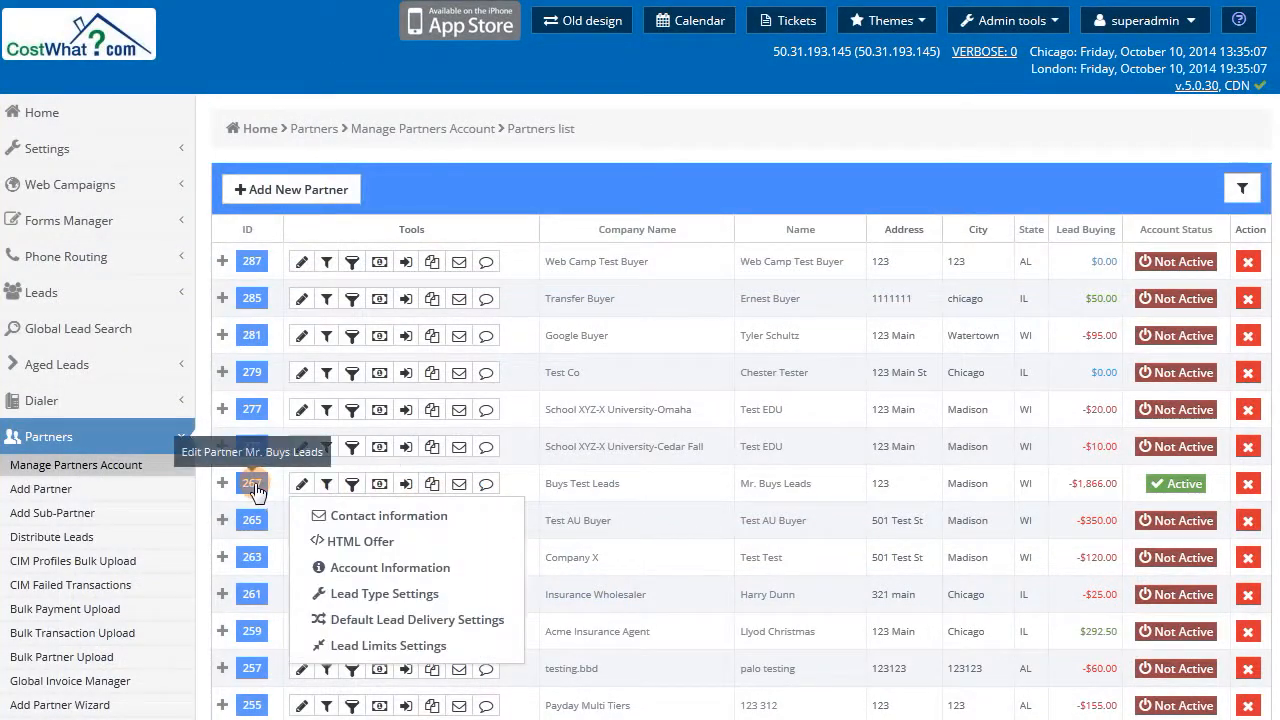
Open the account of the Buys Test Leads partner and go to its Invoicing/Billing settings.
{"action": "left_click", "coordinate": [252, 489]}
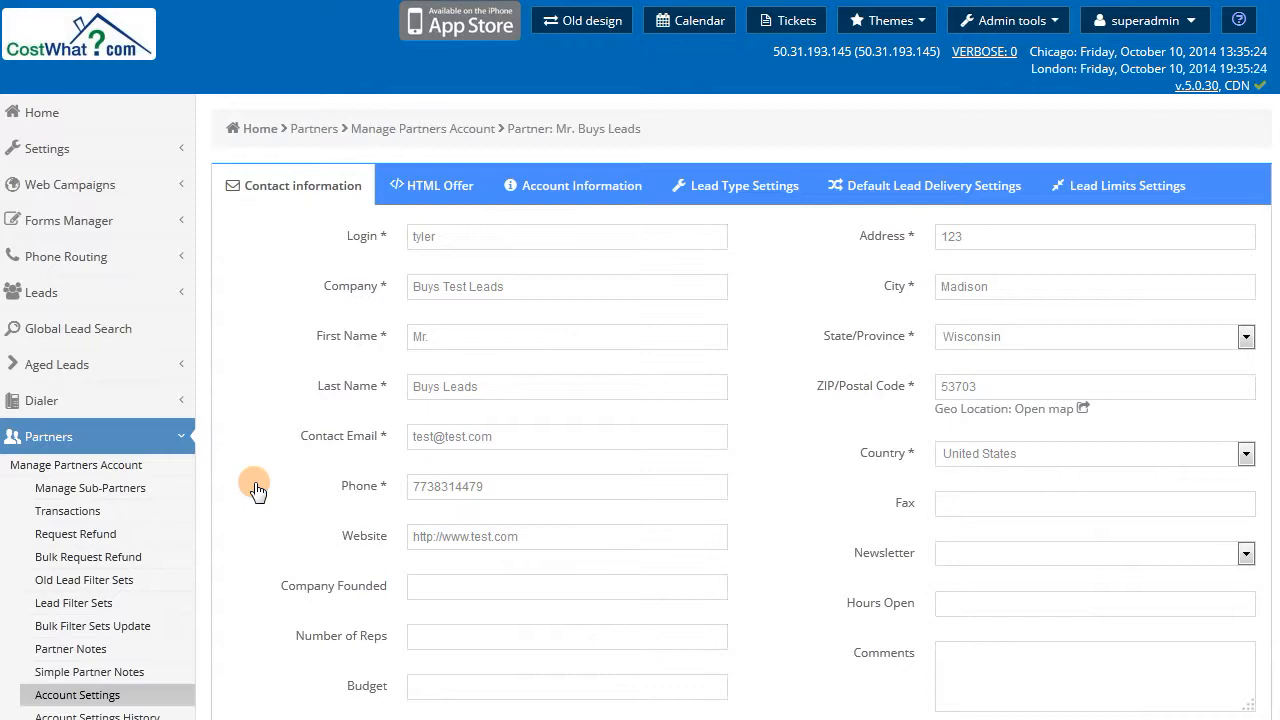
{"action": "scroll", "coordinate": [254, 489], "scroll_direction": "down", "scroll_amount": 3}
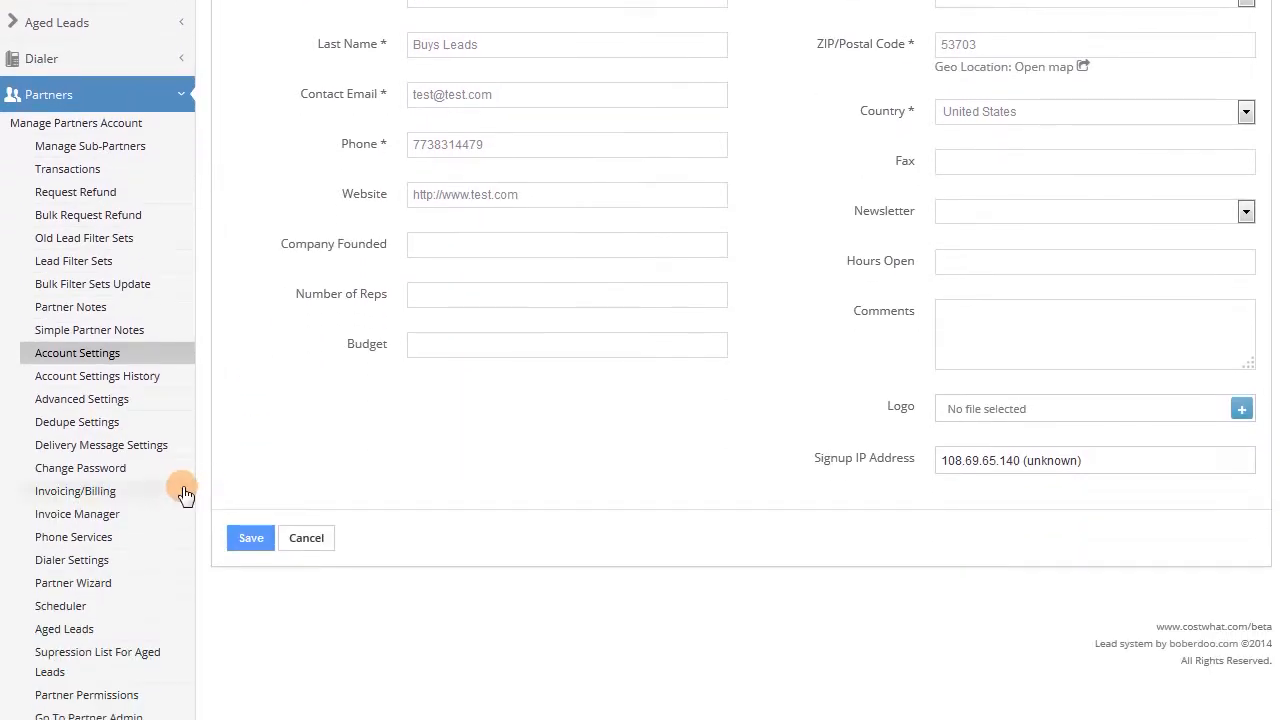
{"action": "left_click", "coordinate": [113, 493]}
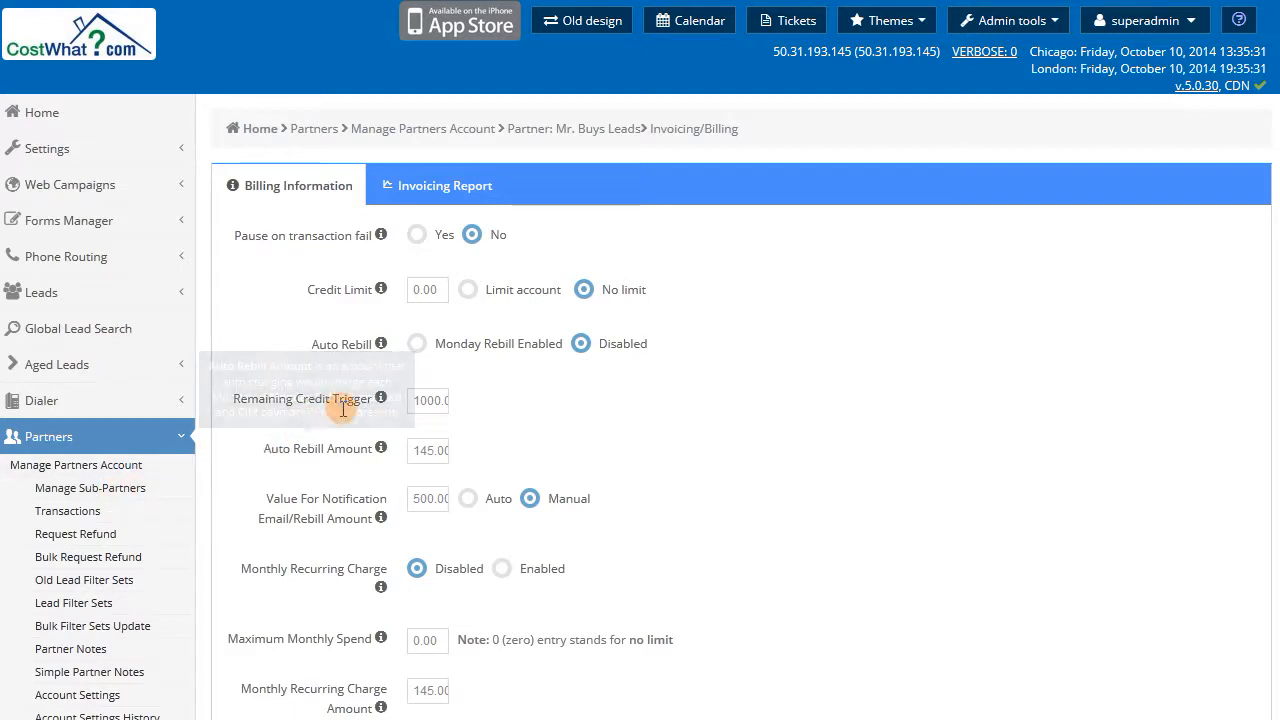
Switch the Credit Limit to Limit account and back to No limit, and set Auto Rebill to Monday Rebill Enabled.
{"action": "left_click", "coordinate": [468, 289]}
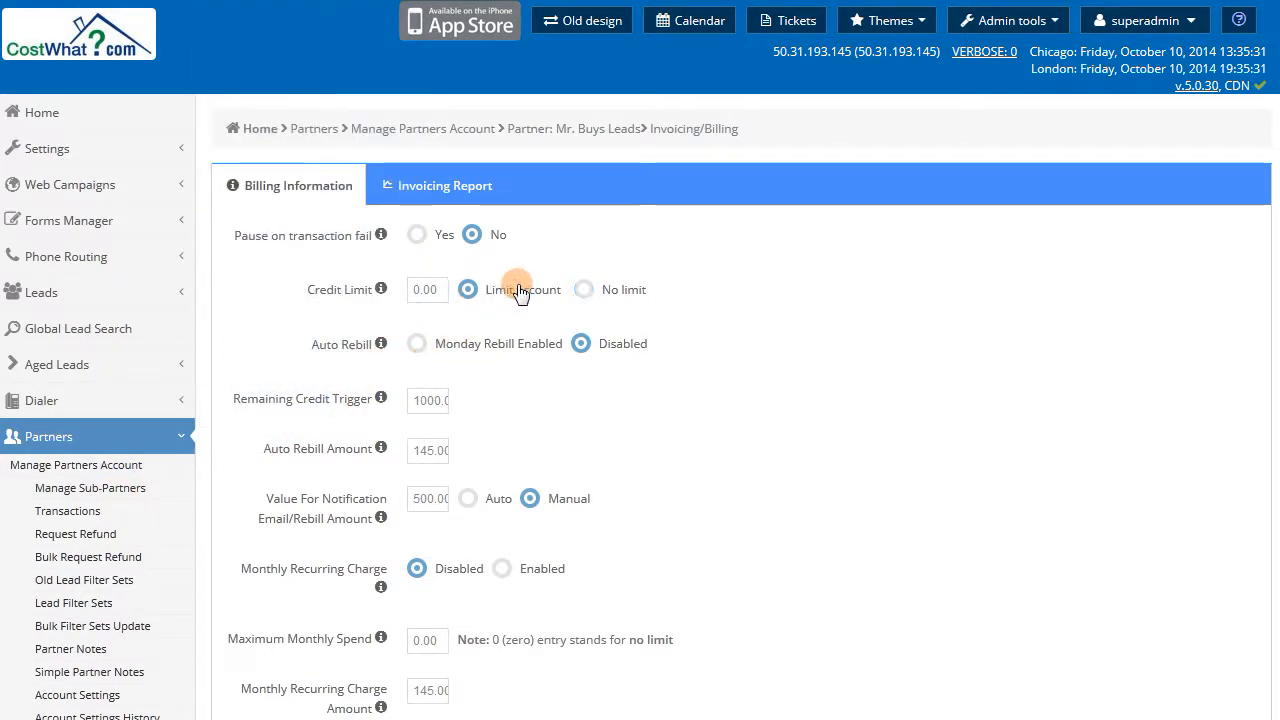
{"action": "left_click", "coordinate": [586, 292]}
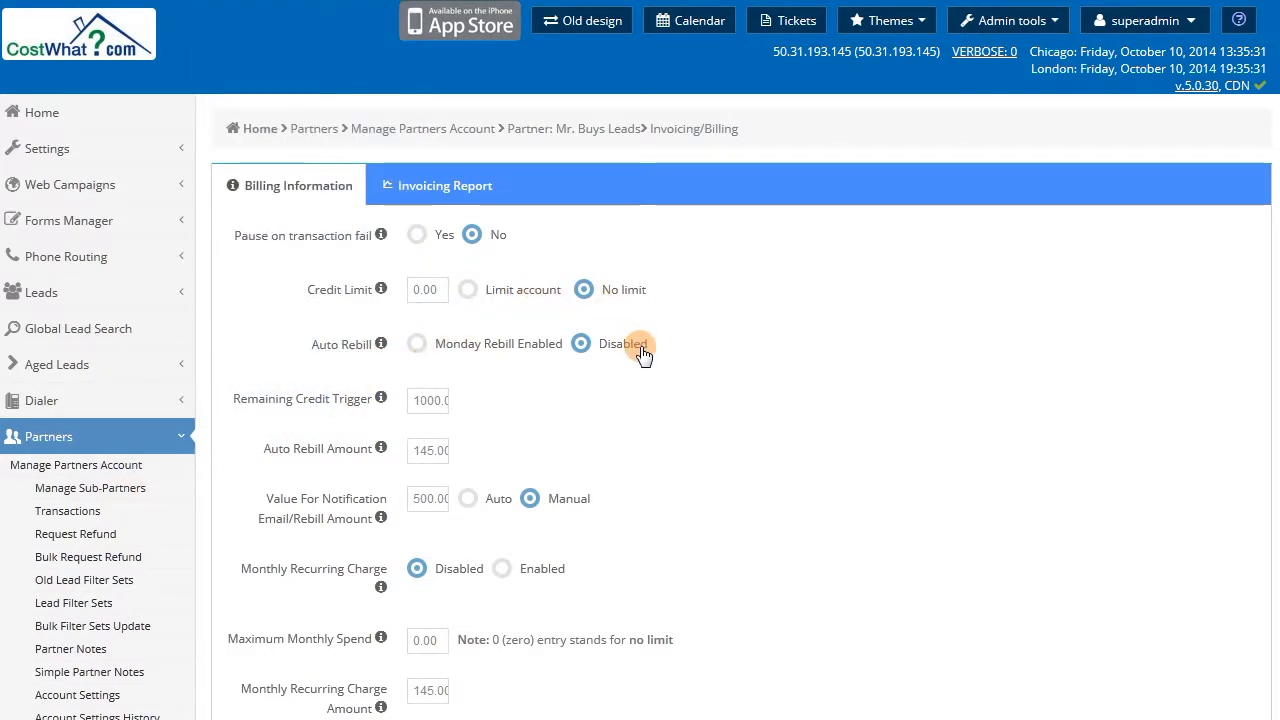
{"action": "scroll", "coordinate": [643, 356], "scroll_direction": "down", "scroll_amount": 2}
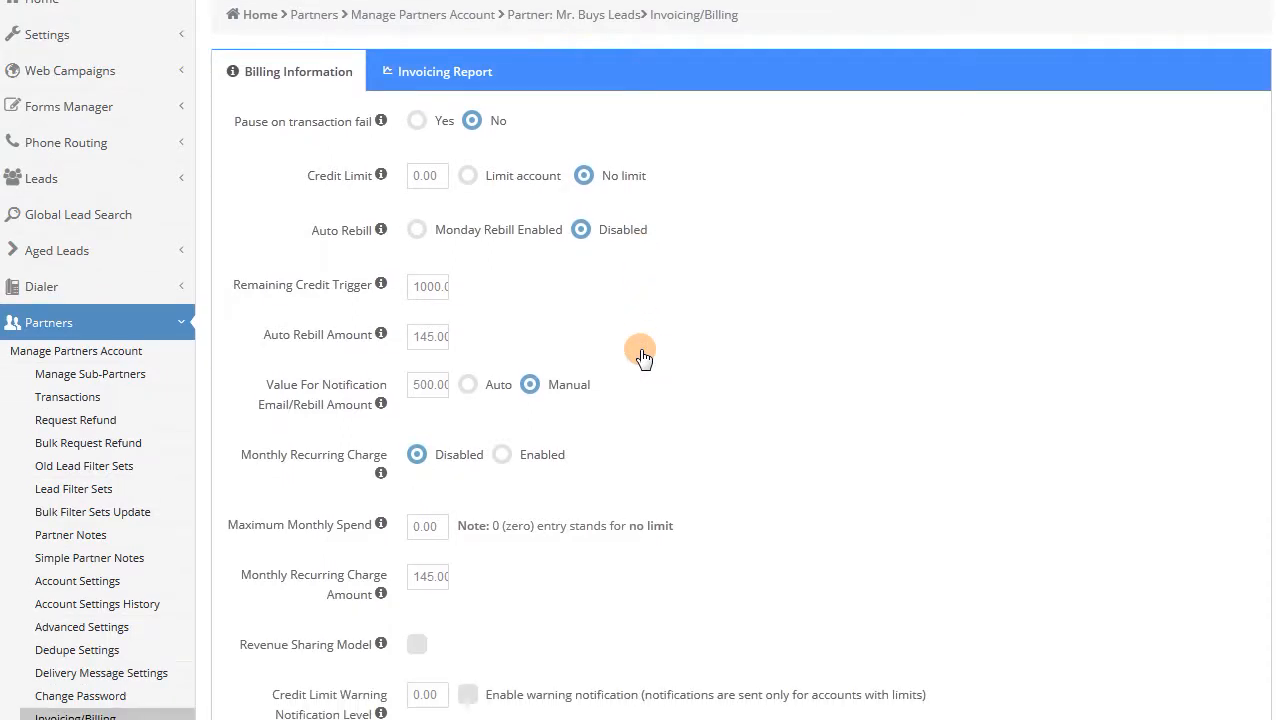
{"action": "scroll", "coordinate": [643, 357], "scroll_direction": "down", "scroll_amount": 2}
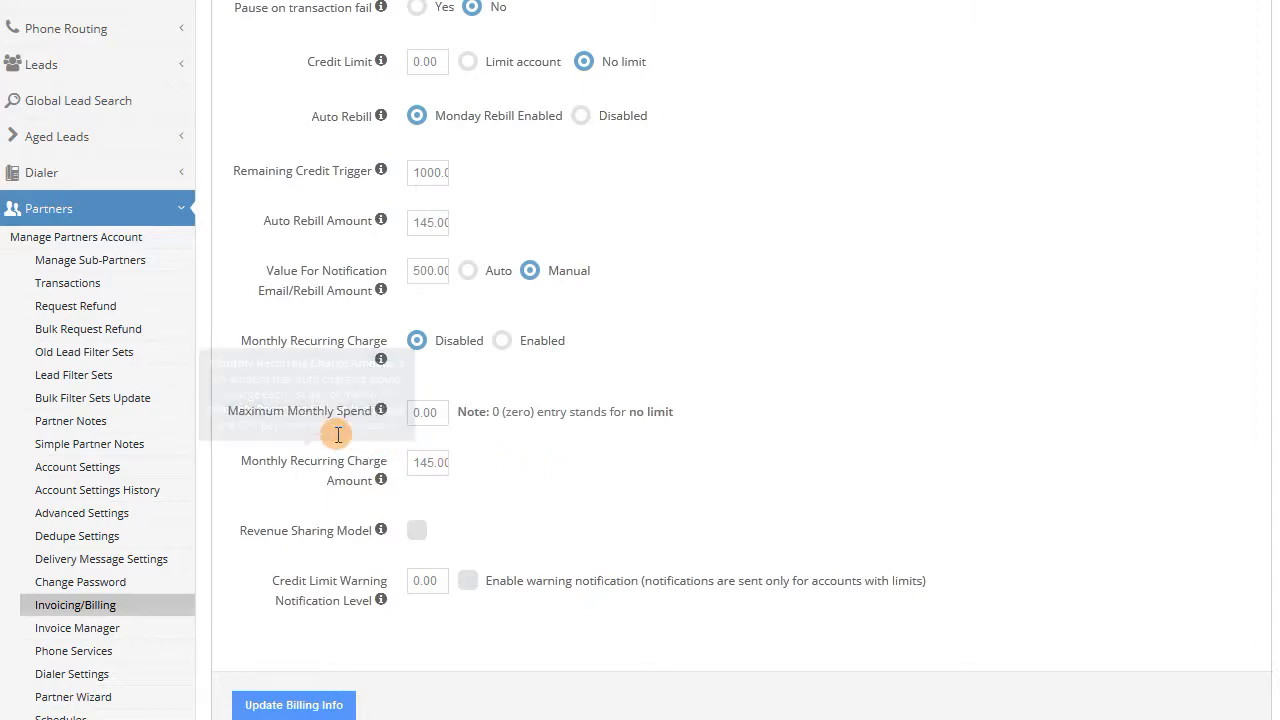
Open the partner's transactions overview and look at the option for adding a new transaction.
{"action": "left_click", "coordinate": [67, 283]}
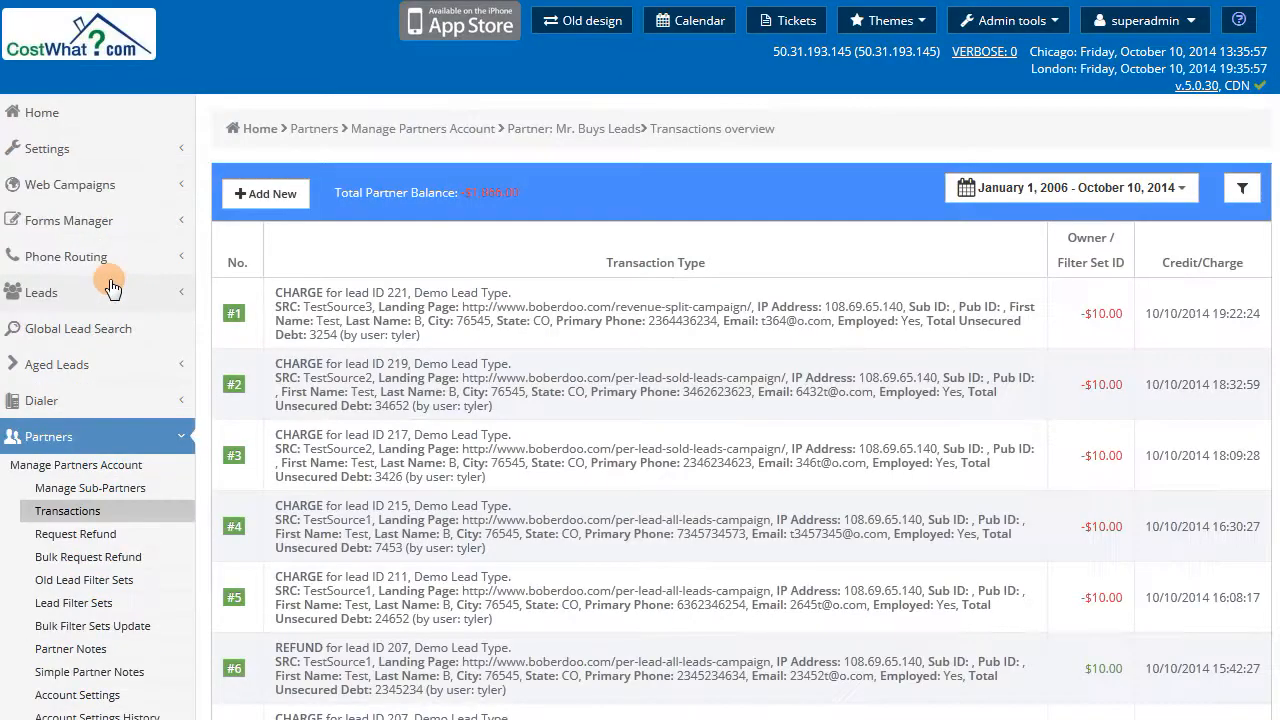
{"action": "left_click", "coordinate": [298, 203]}
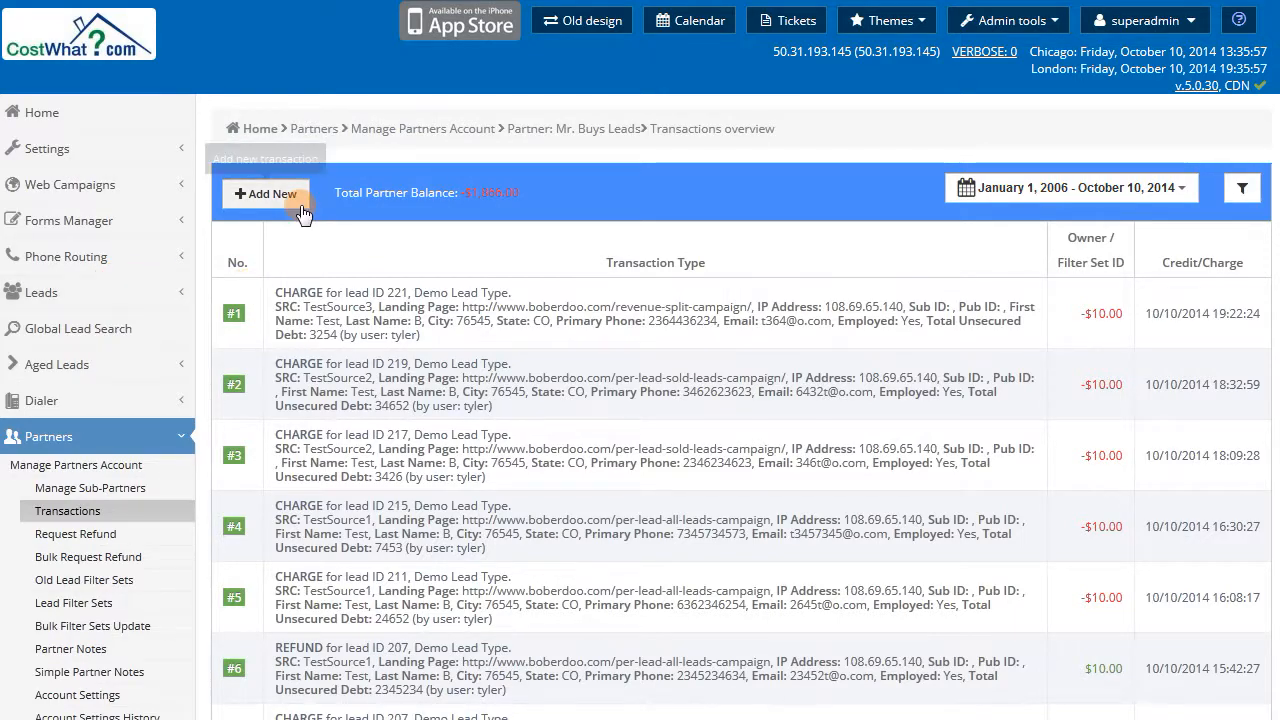
{"action": "left_click", "coordinate": [668, 142]}
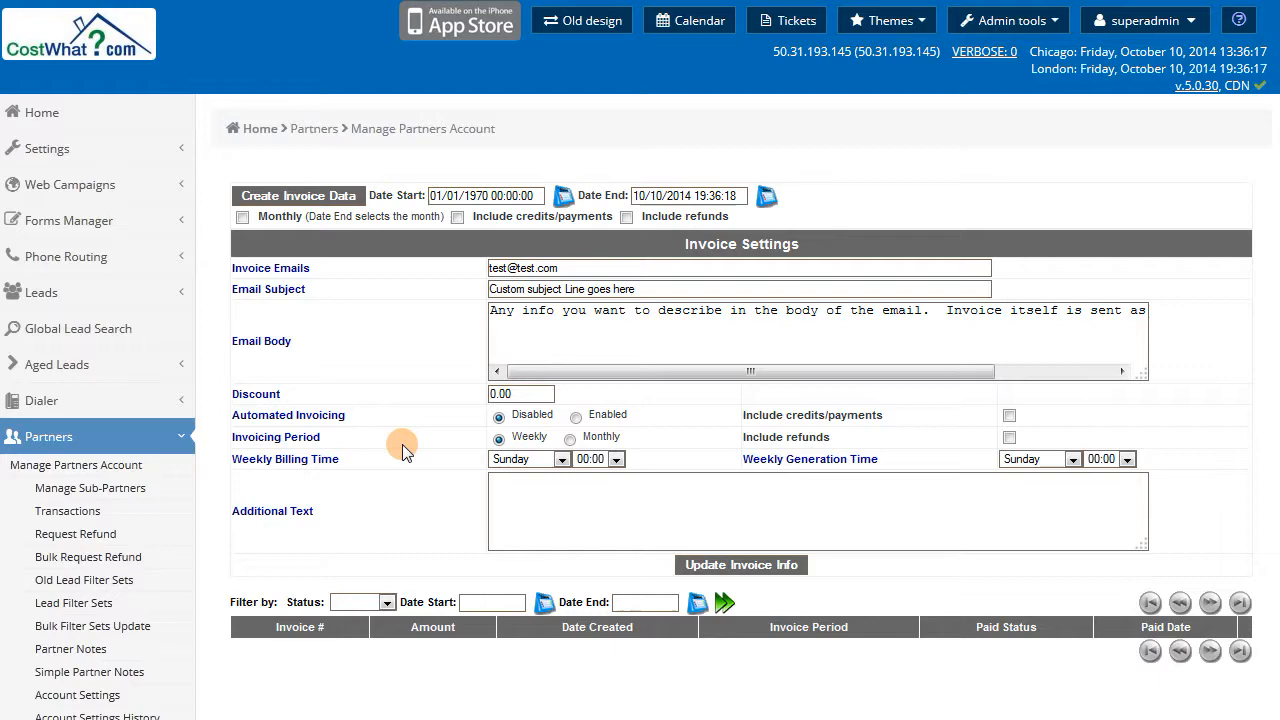
Review the partner's Invoice Settings and the options for creating invoice data.
{"action": "scroll", "coordinate": [405, 445], "scroll_direction": "down", "scroll_amount": 3}
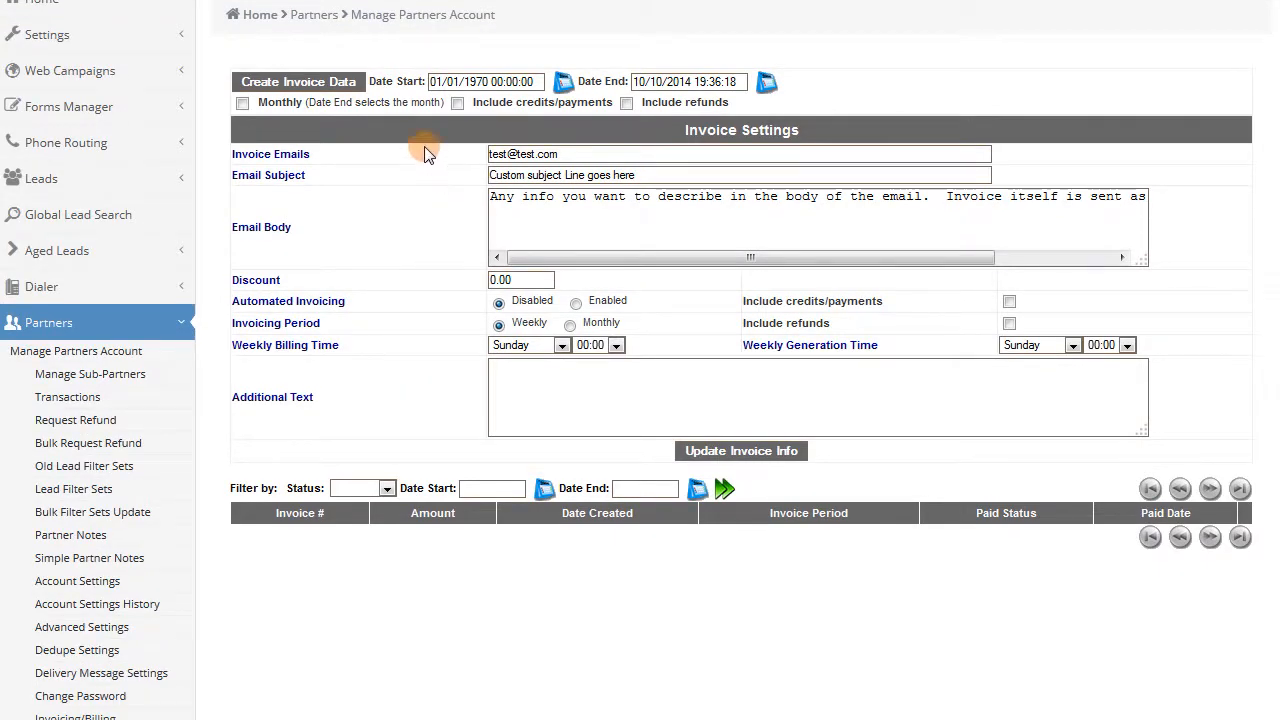
{"action": "left_click", "coordinate": [353, 85]}
{"action": "scroll", "coordinate": [414, 249], "scroll_direction": "down", "scroll_amount": 4}
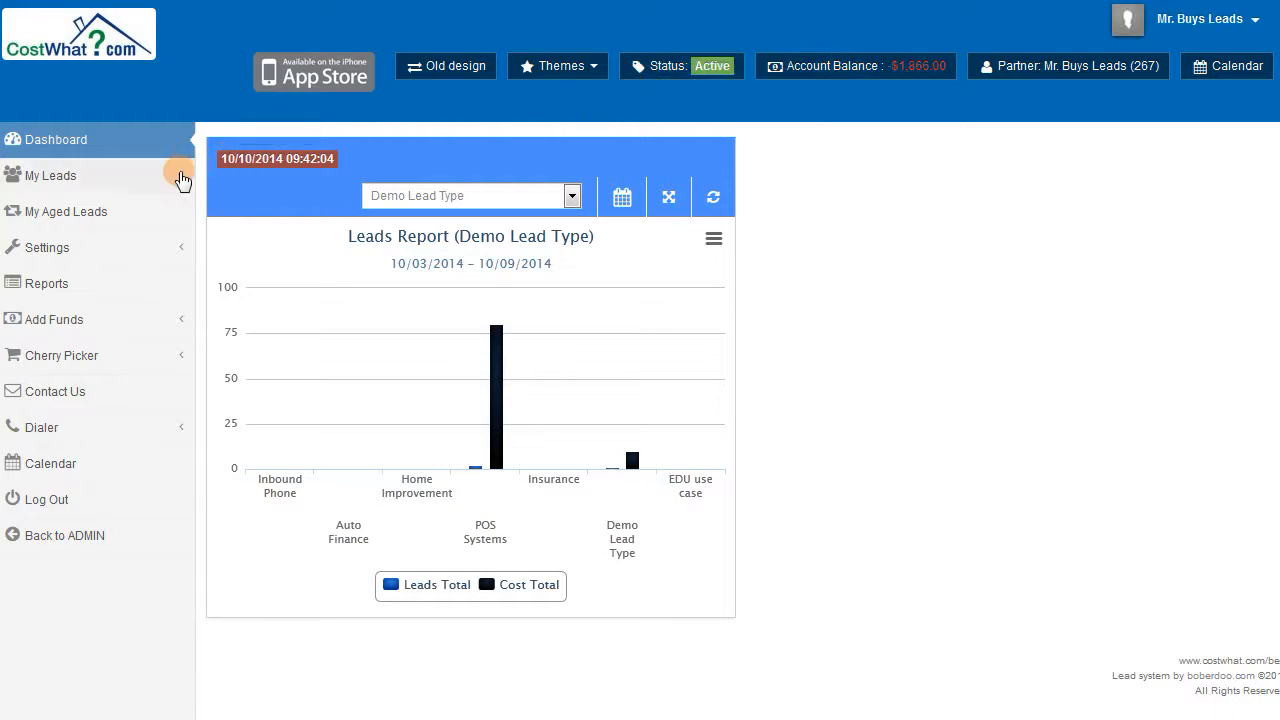
Open My Leads in the partner's own portal and look through the Inbound Phone leads.
{"action": "left_click", "coordinate": [110, 188]}
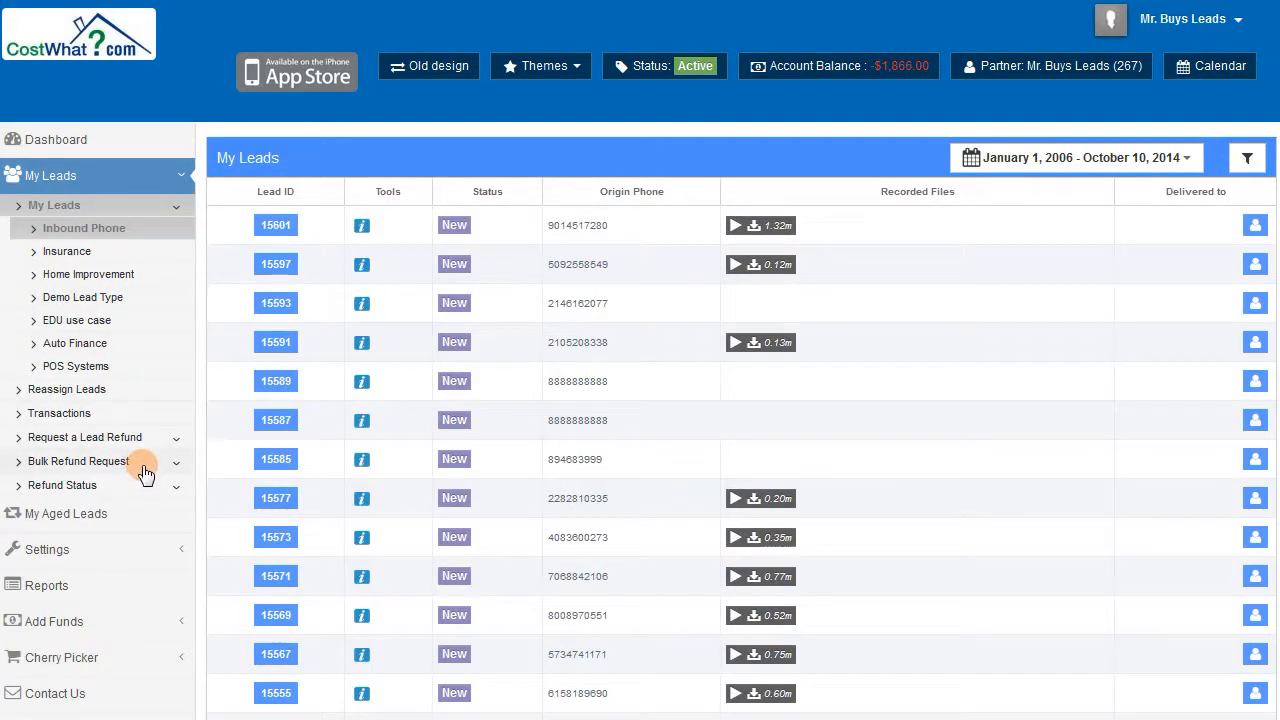
{"action": "scroll", "coordinate": [145, 472], "scroll_direction": "down", "scroll_amount": 2}
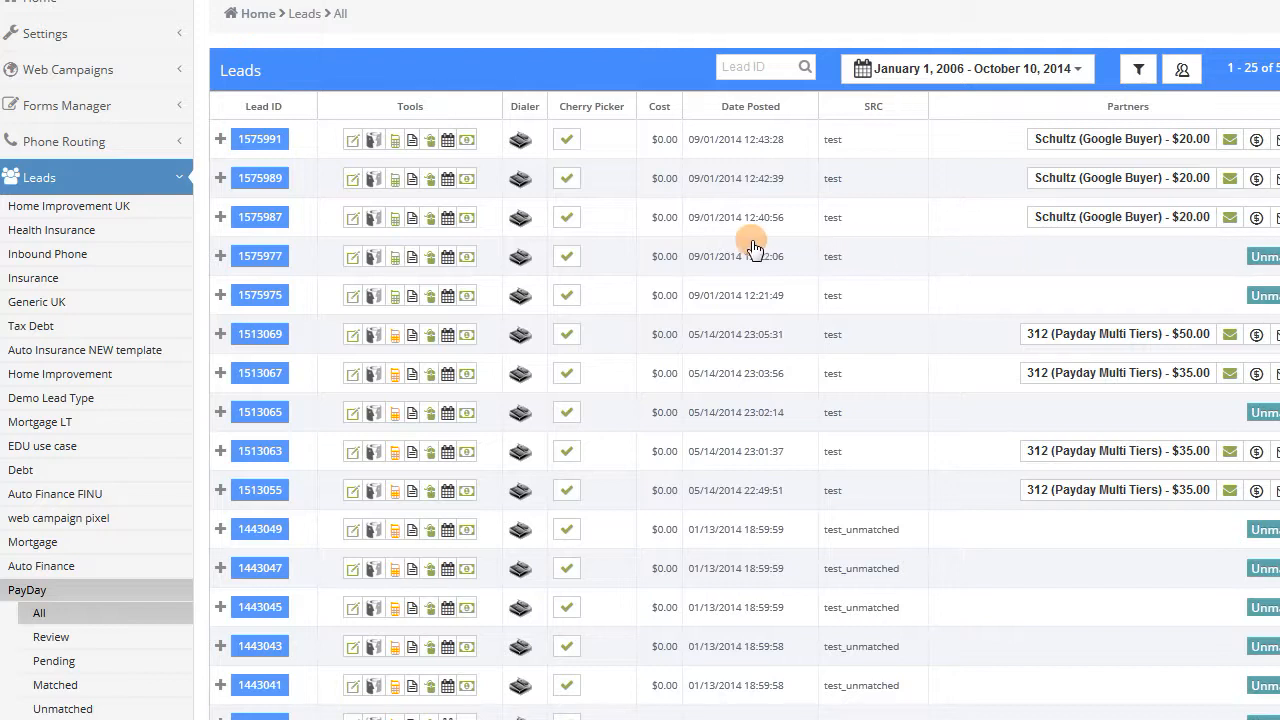
View the Lead Info of the first lead in the PayDay list, and close it.
{"action": "left_click", "coordinate": [284, 143]}
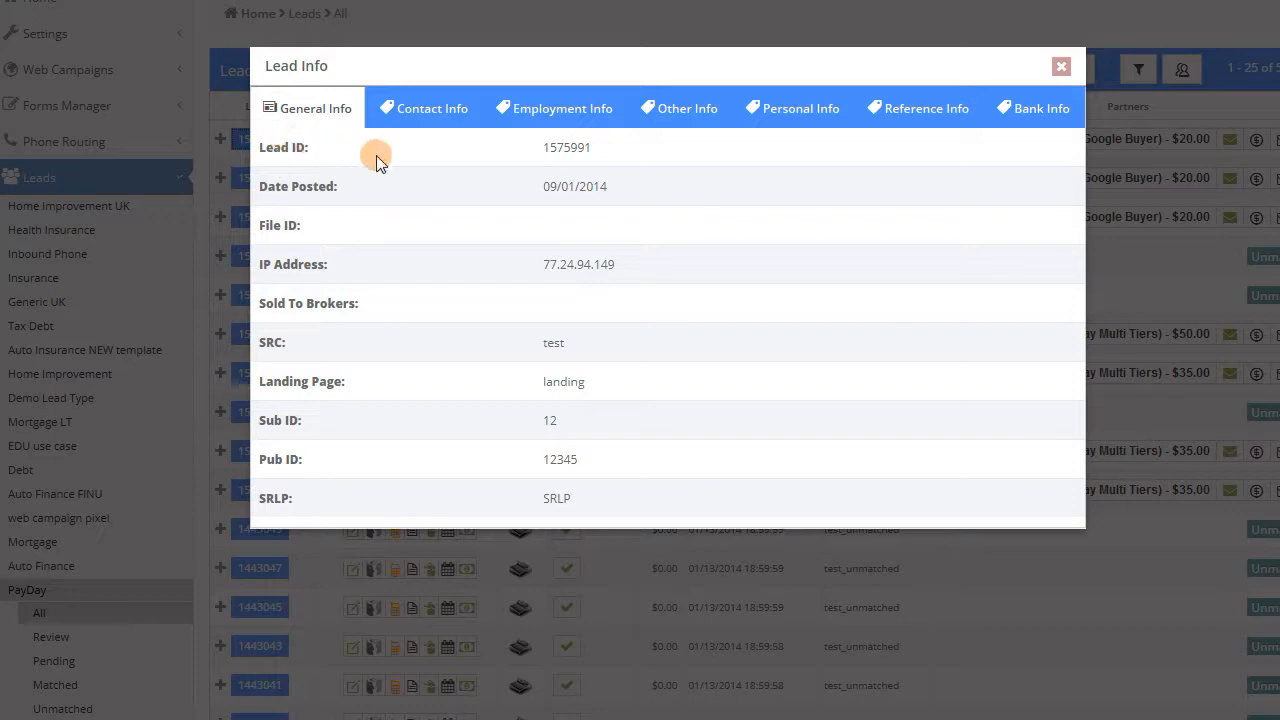
{"action": "key", "text": "Escape"}
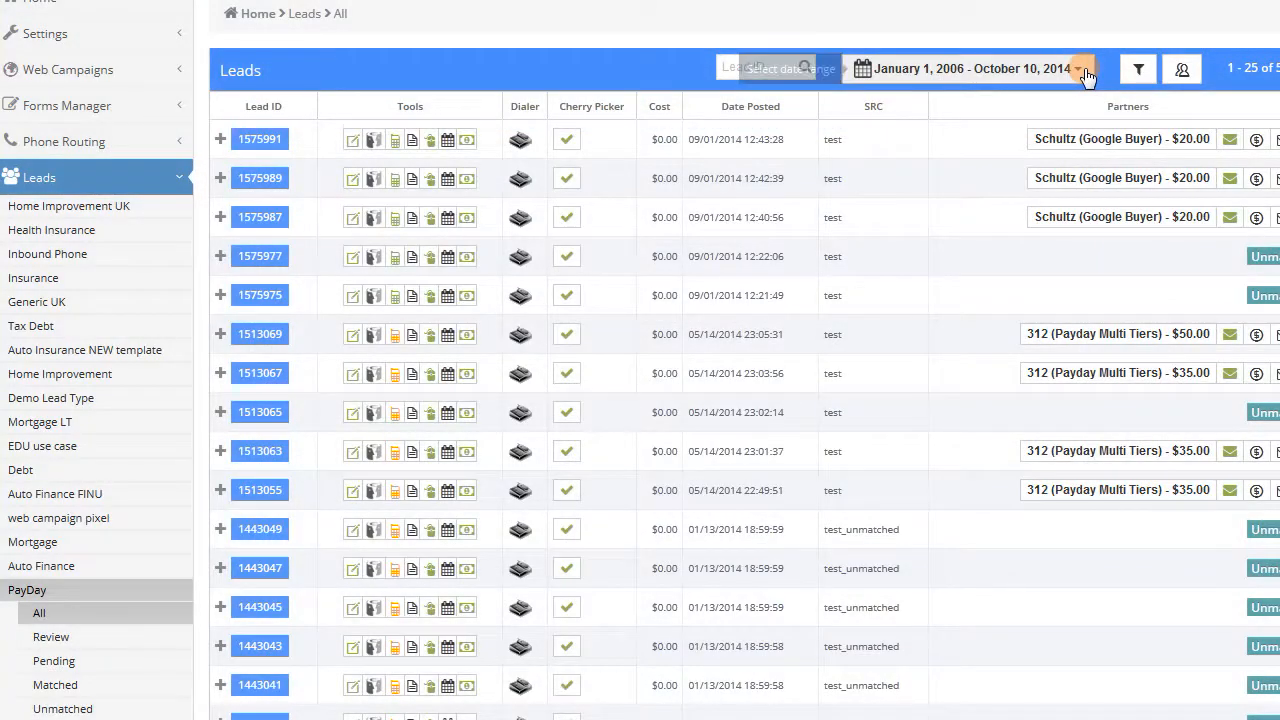
Look at the date range presets and custom range options for the PayDay leads, and close the date picker.
{"action": "left_click", "coordinate": [1082, 70]}
{"action": "left_click", "coordinate": [1082, 70]}
{"action": "left_click", "coordinate": [1088, 70]}
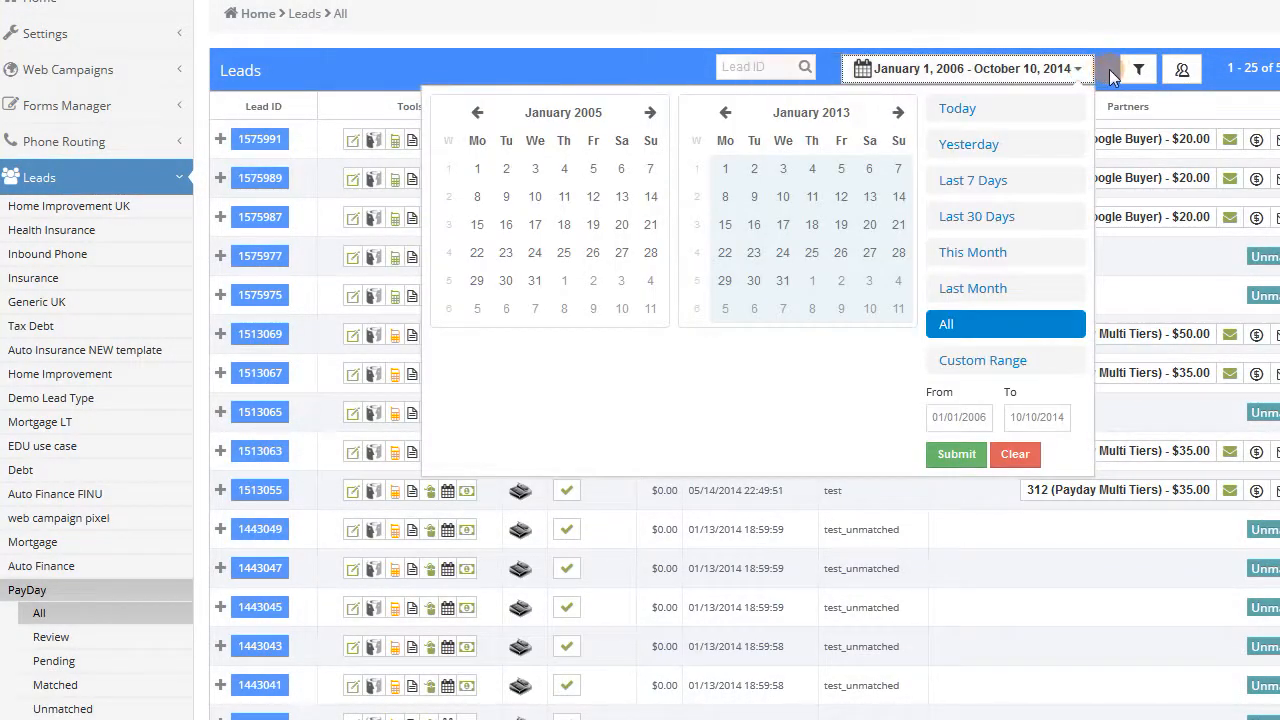
Review the Filter Leads criteria for the PayDay leads, including SRC, Times Returned, Source labels and List Of Partners.
{"action": "left_click", "coordinate": [1135, 72]}
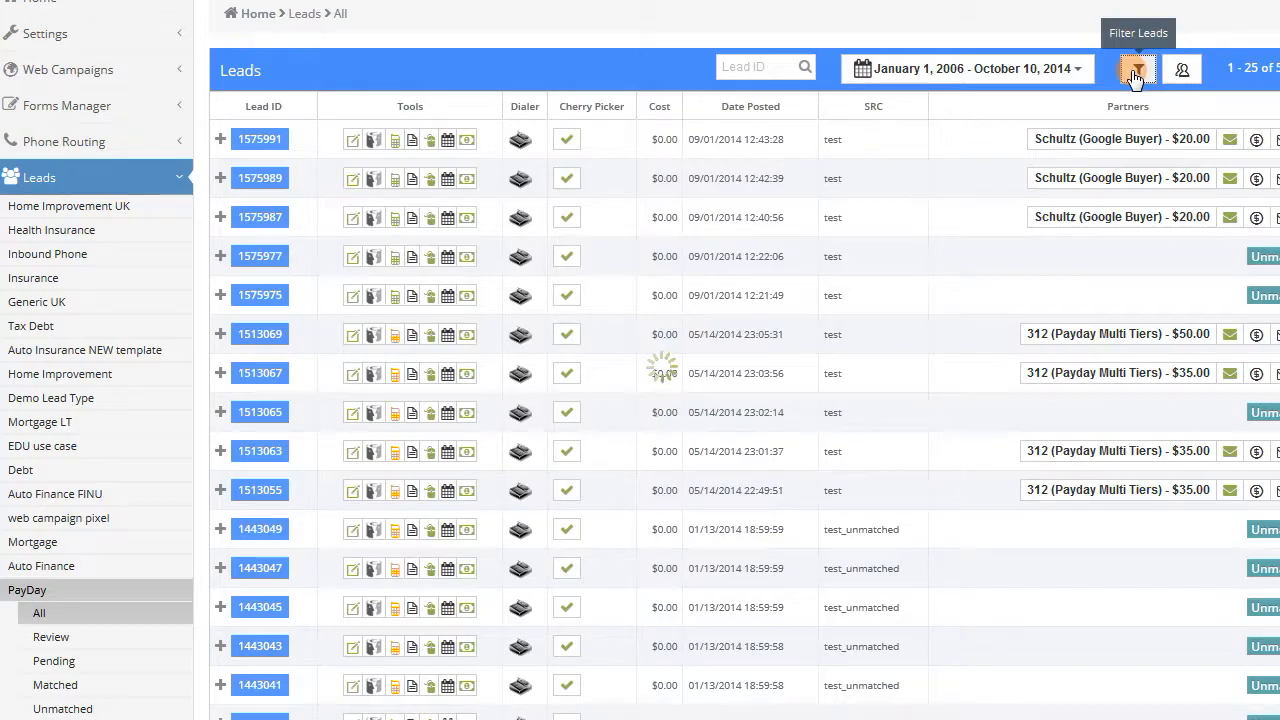
{"action": "scroll", "coordinate": [904, 257], "scroll_direction": "down", "scroll_amount": 1}
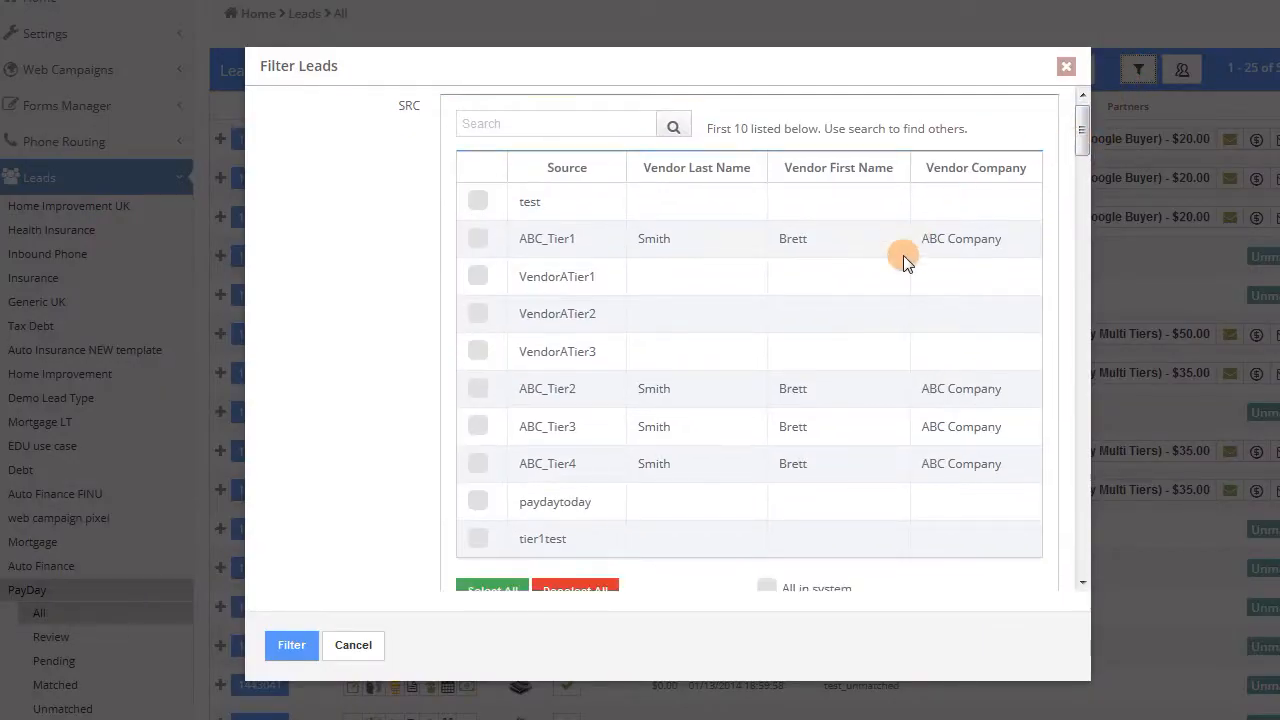
{"action": "scroll", "coordinate": [764, 524], "scroll_direction": "down", "scroll_amount": 15}
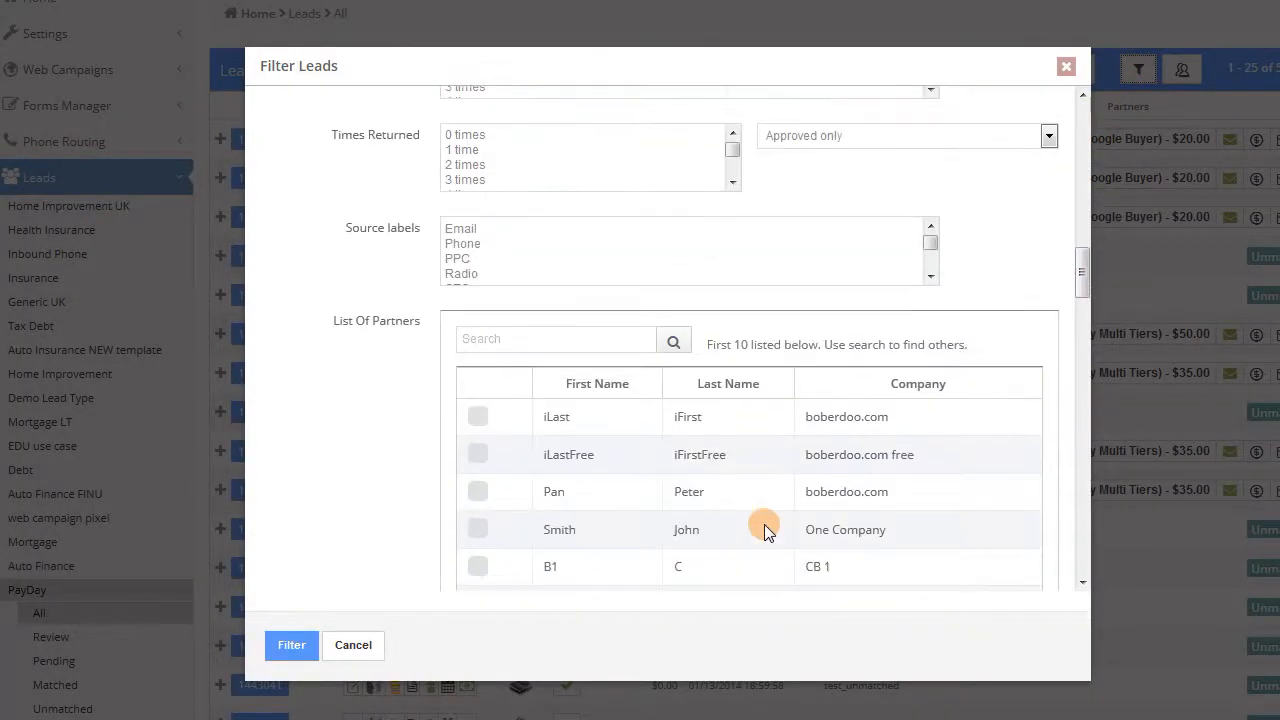
{"action": "scroll", "coordinate": [764, 528], "scroll_direction": "down", "scroll_amount": 10}
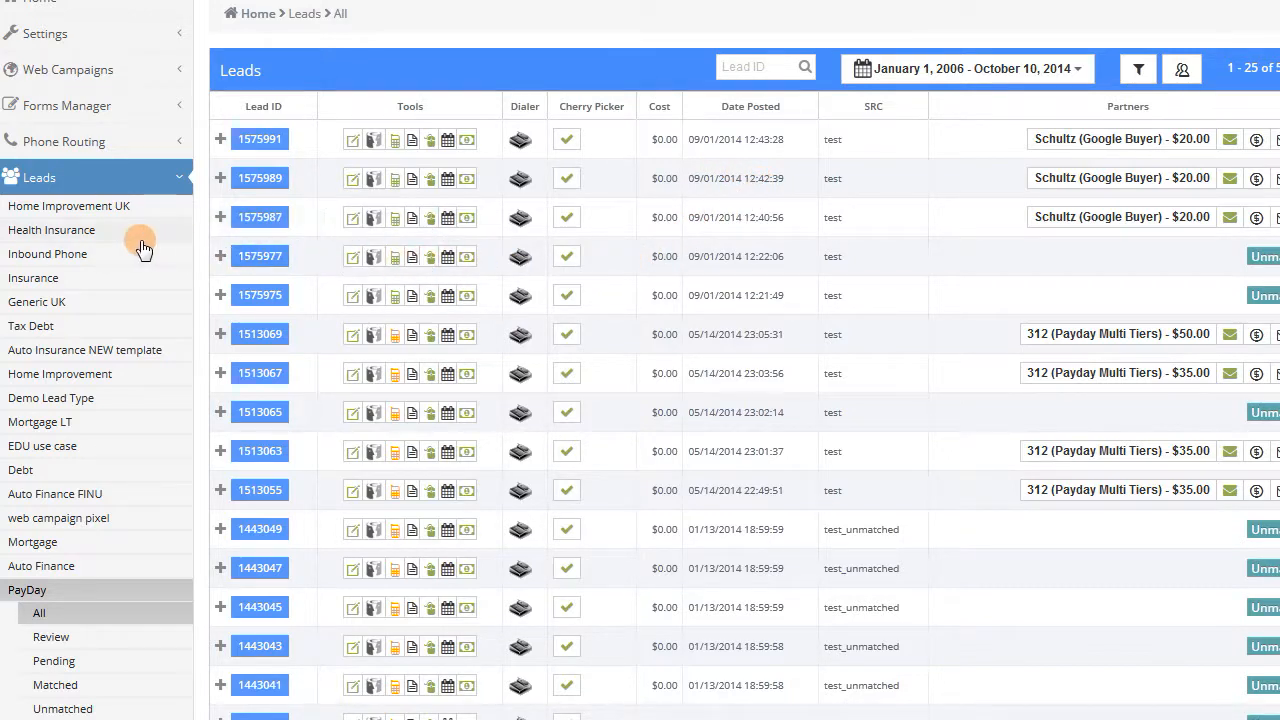
Show all Inbound Phone leads and open the call details of the lead posted on 09/25/2014.
{"action": "left_click", "coordinate": [80, 254]}
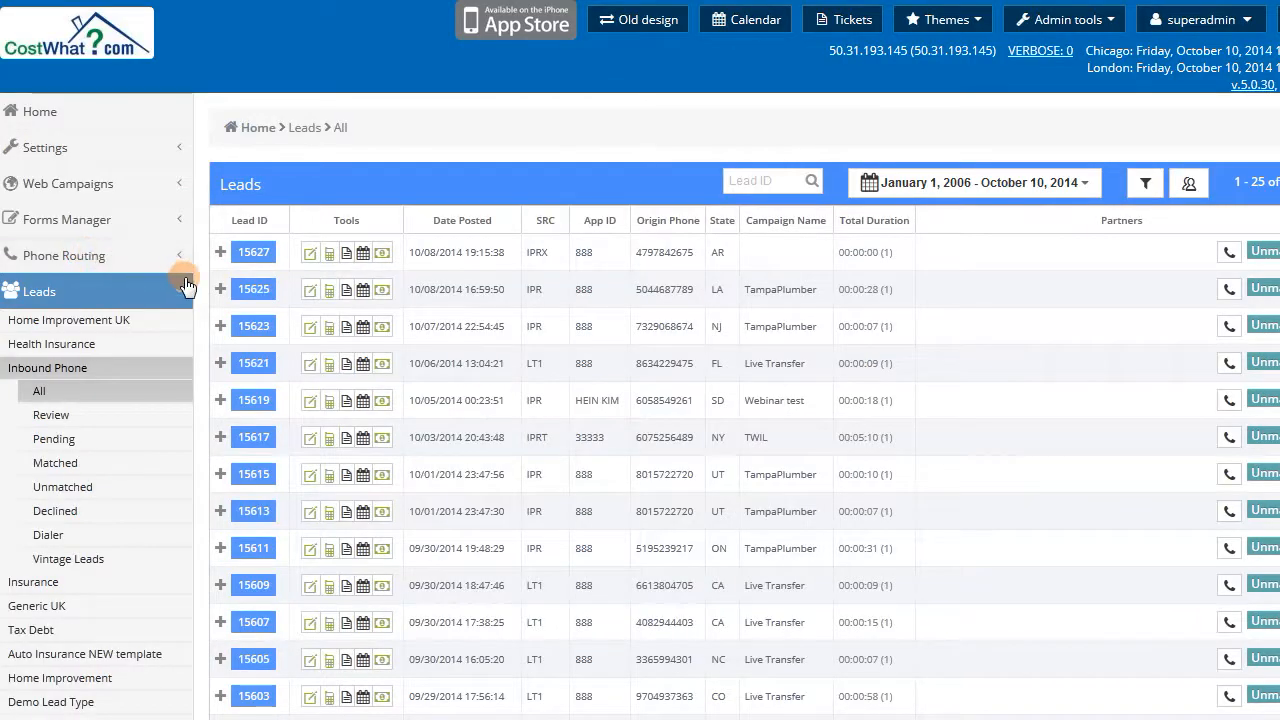
{"action": "scroll", "coordinate": [940, 520], "scroll_direction": "down", "scroll_amount": 5}
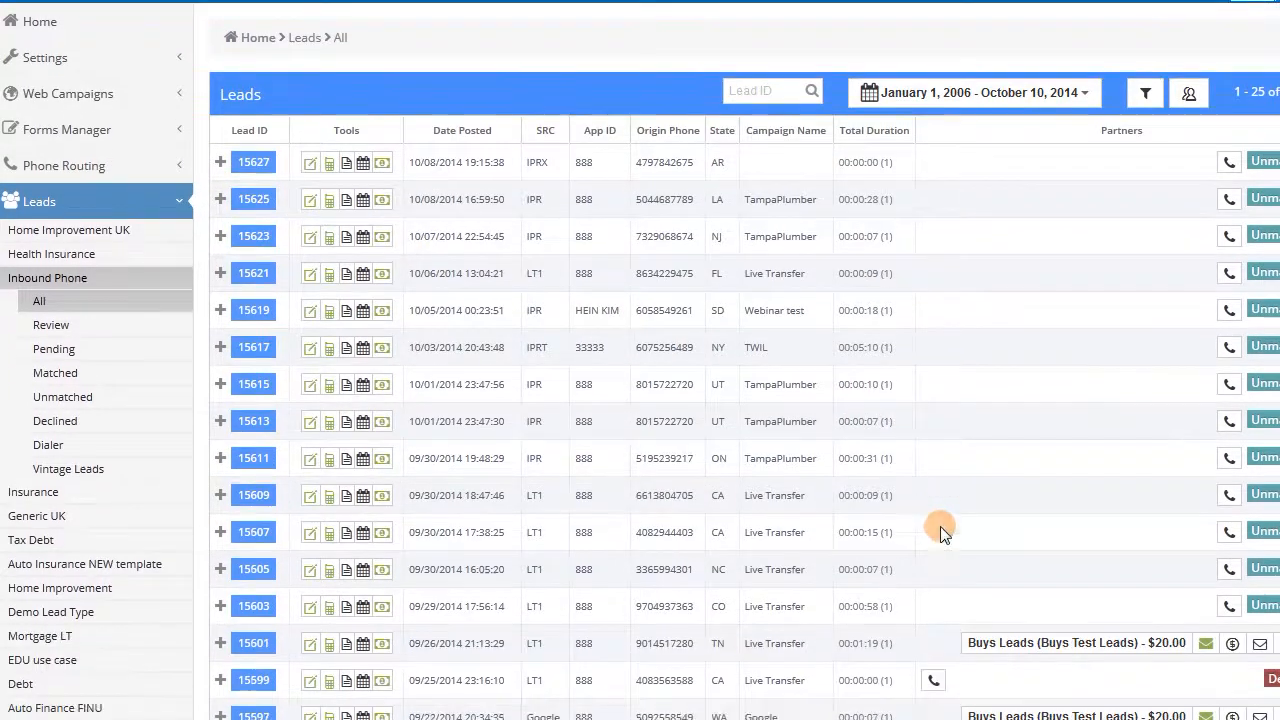
{"action": "left_click", "coordinate": [934, 314]}
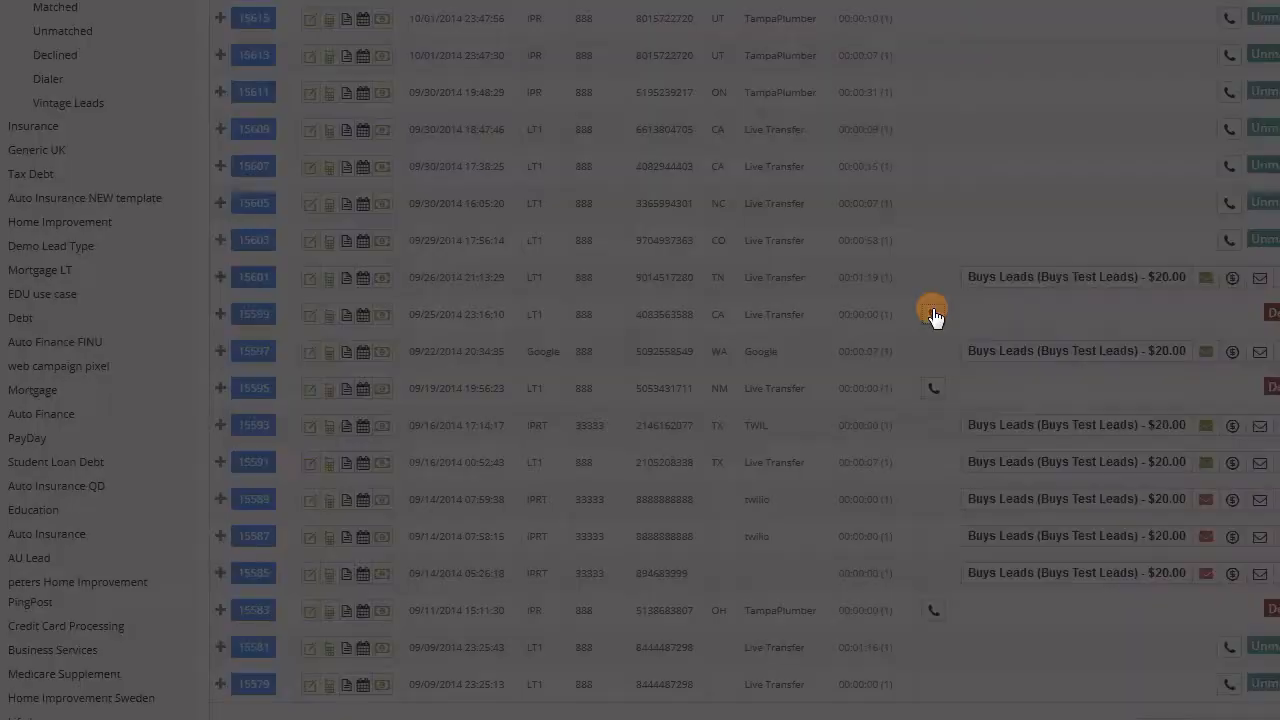